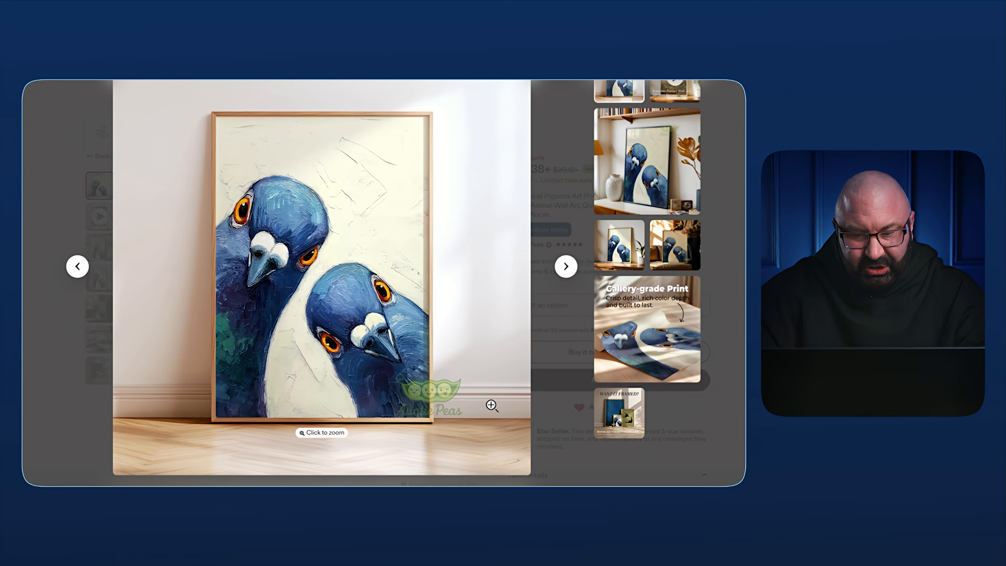
Step: Copy the framed blue pigeons artwork image from the Etsy listing and paste it into a new ChatGPT prompt
{"action": "right_click", "coordinate": [363, 273]}
{"action": "left_click", "coordinate": [408, 304]}
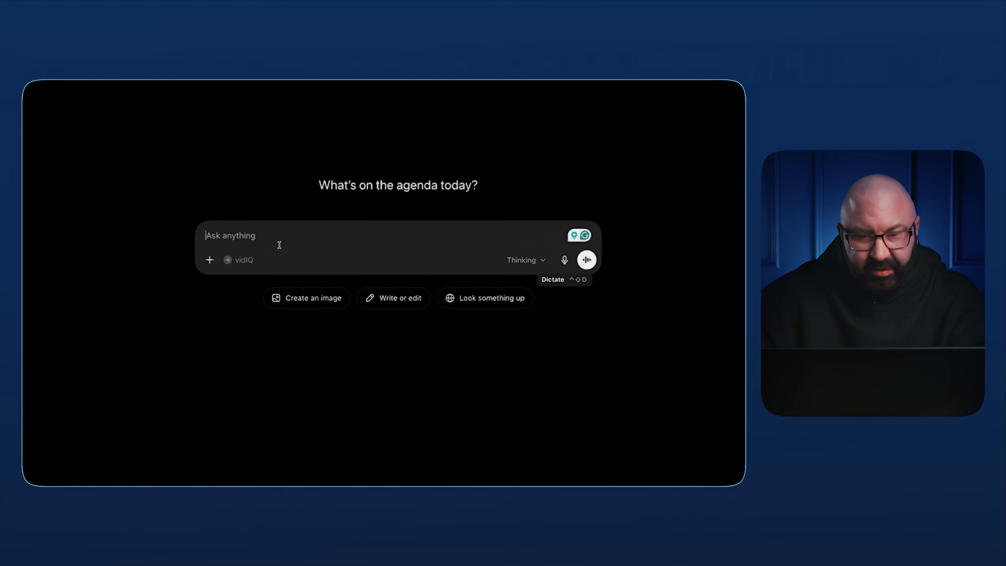
{"action": "key", "text": "ctrl+v"}
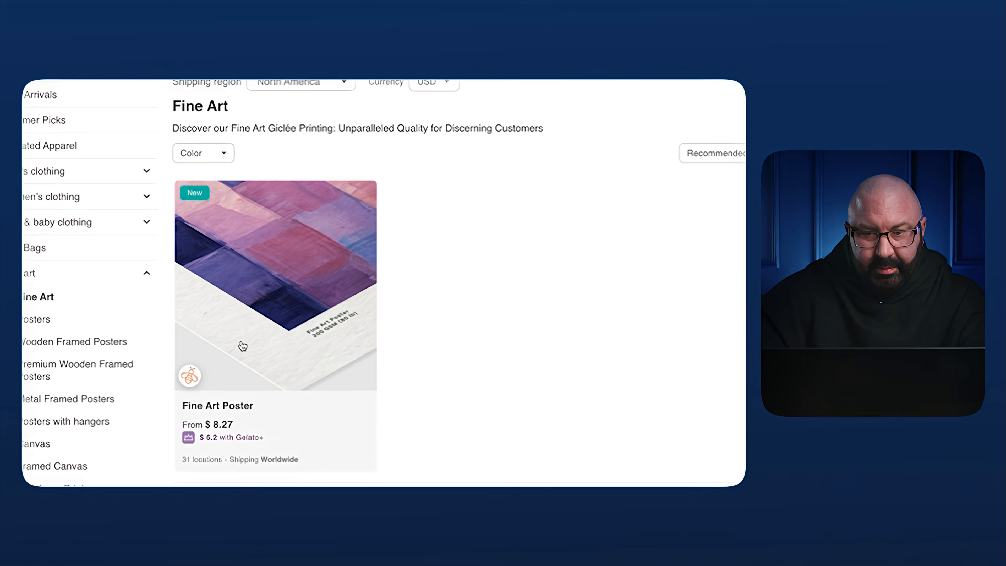
Step: Switch to Gelato, open the Fine Art Poster product and copy its description lines from Paper Finishing through Eco-Friendly Materials
{"action": "left_click", "coordinate": [294, 292]}
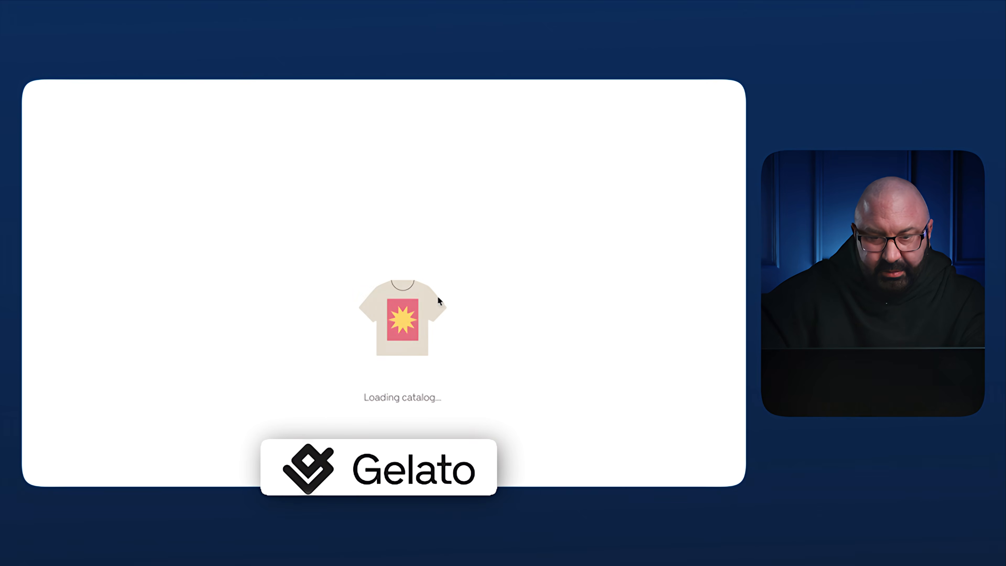
{"action": "scroll", "coordinate": [367, 364], "scroll_direction": "down", "scroll_amount": 3}
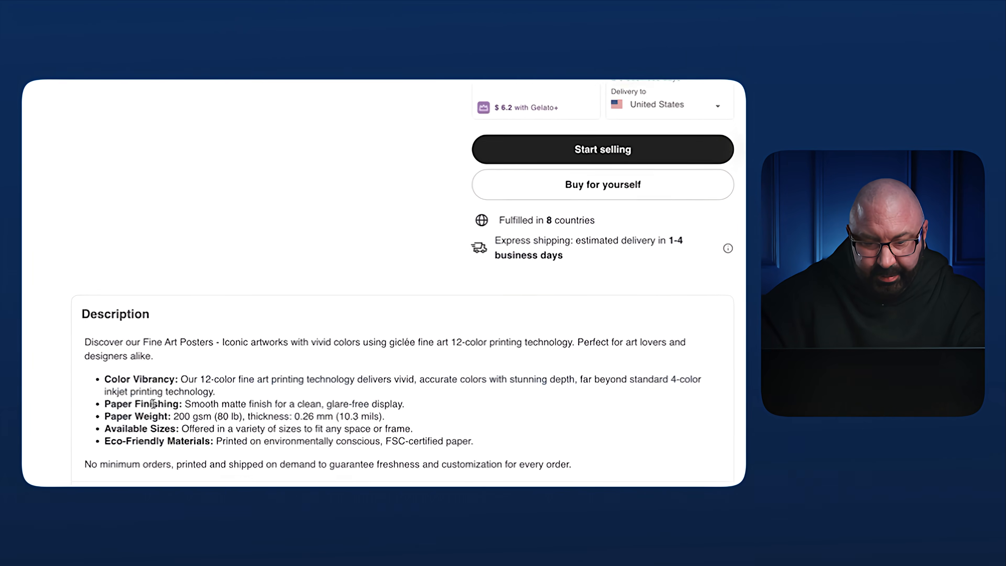
{"action": "scroll", "coordinate": [195, 396], "scroll_direction": "down", "scroll_amount": 1}
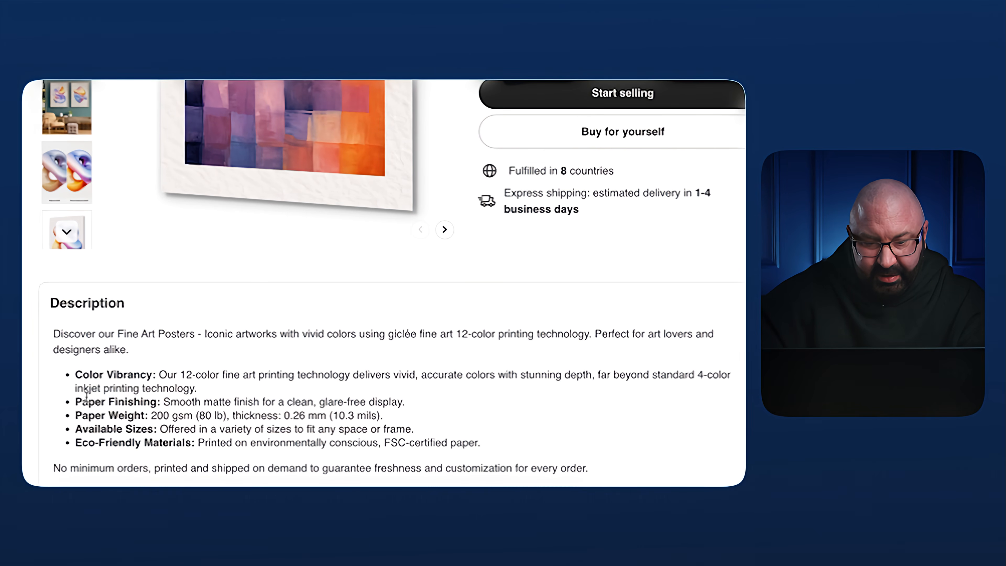
{"action": "left_click_drag", "start_coordinate": [88, 402], "coordinate": [175, 406]}
{"action": "mouse_move", "coordinate": [88, 415]}
{"action": "left_mouse_down"}
{"action": "mouse_move", "coordinate": [174, 417]}
{"action": "mouse_move", "coordinate": [167, 434]}
{"action": "mouse_move", "coordinate": [221, 443]}
{"action": "left_mouse_up"}
{"action": "left_click", "coordinate": [226, 443]}
{"action": "left_click_drag", "start_coordinate": [502, 451], "coordinate": [78, 405]}
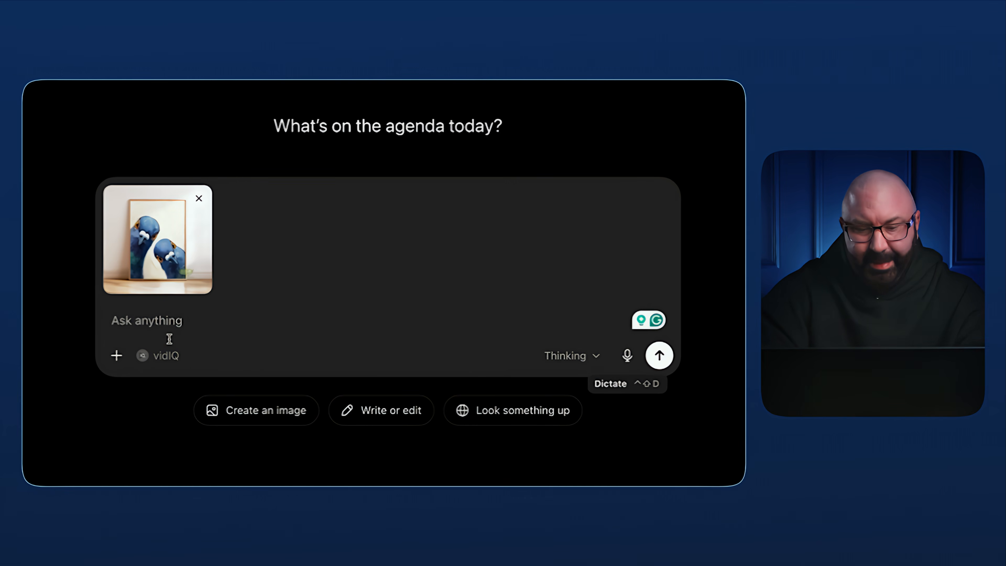
Step: Begin the ChatGPT prompt: "I want you to use this art and create me a beautiful infographic that showcases this item and provides information about the print."
{"action": "type", "text": "I want you to use this art and create me"}
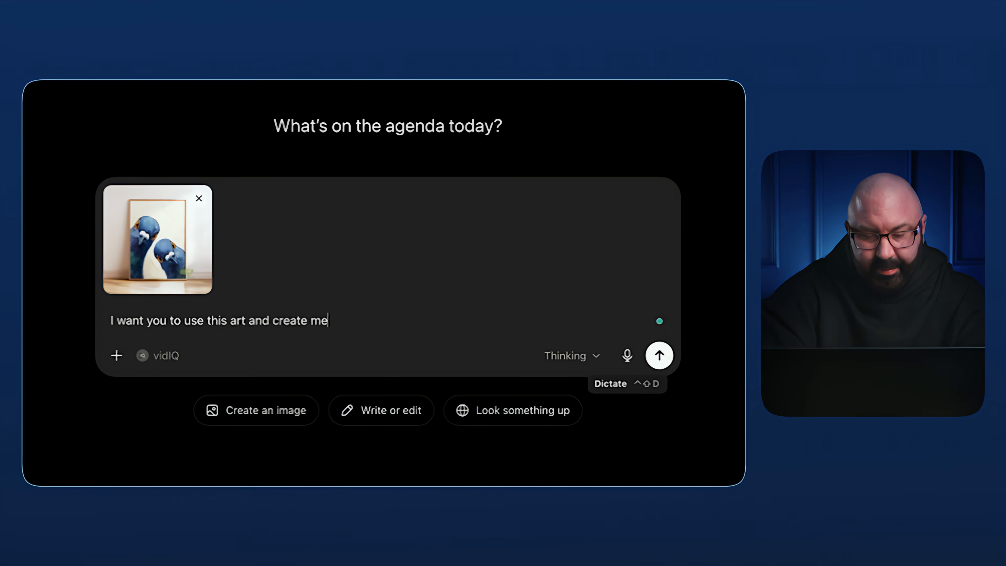
{"action": "type", "text": " a"}
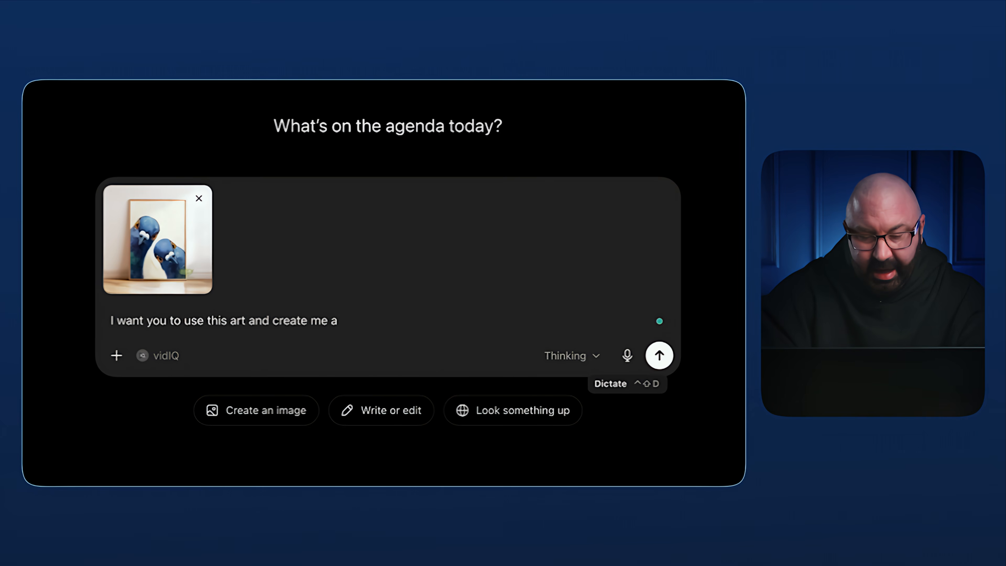
{"action": "type", "text": " beautiful infograp"}
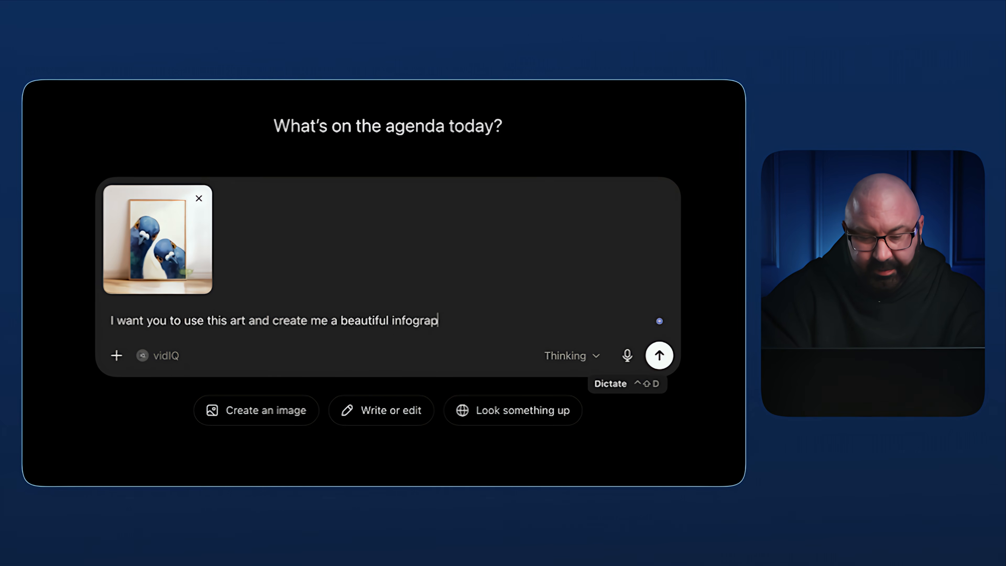
{"action": "type", "text": "hic that showcases this item and pro"}
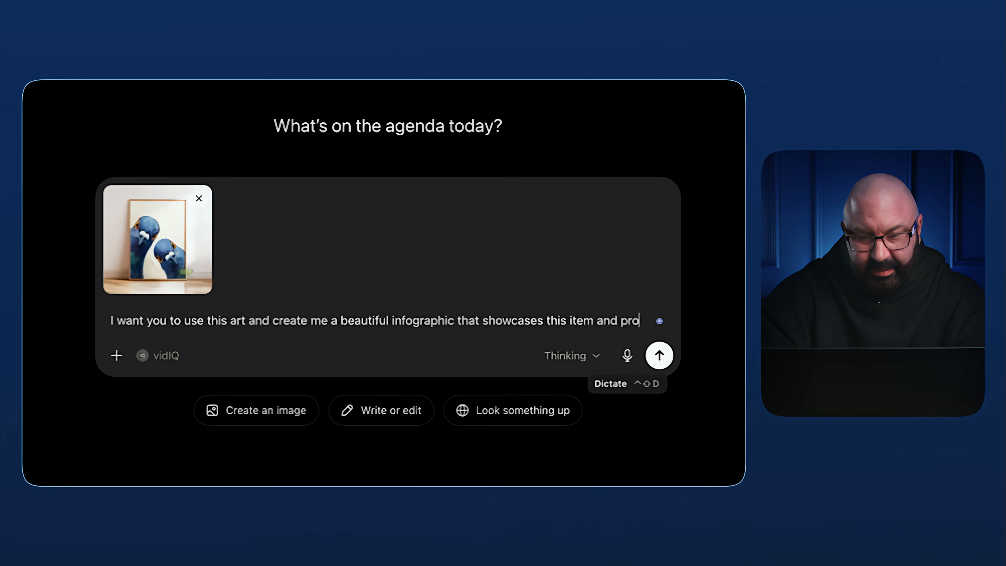
{"action": "type", "text": "vides i"}
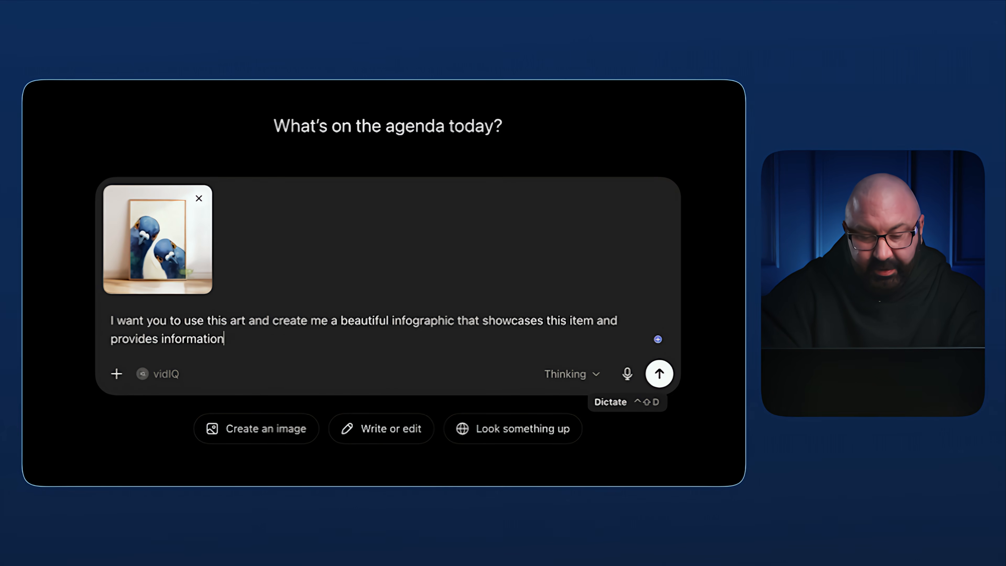
{"action": "type", "text": "nformation about t"}
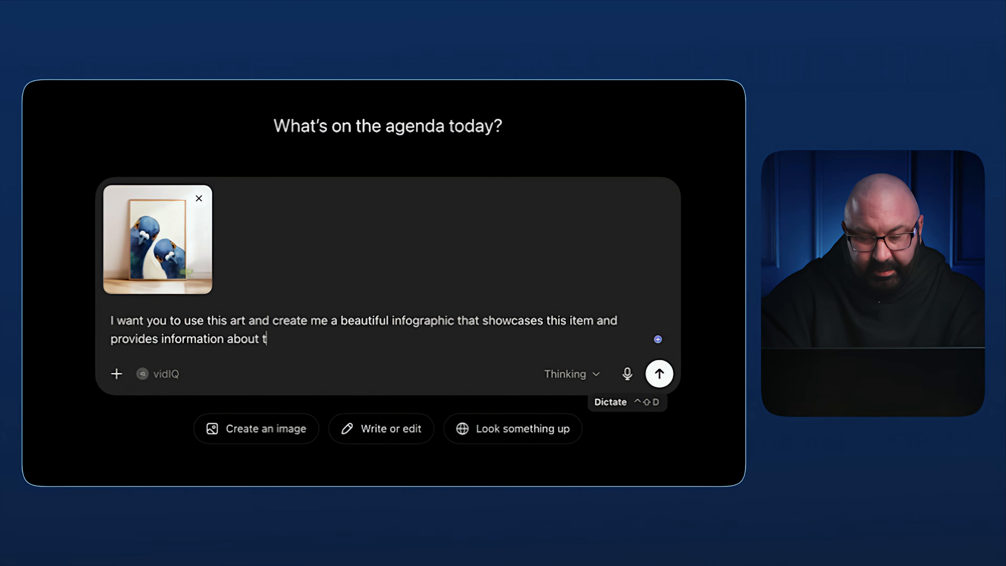
{"action": "type", "text": "he print."}
Step: Add the line "Below is the info from the manufacturer:" to the prompt and paste the copied paper details beneath it
{"action": "key", "text": "shift+Return"}
{"action": "key", "text": "shift+Return"}
{"action": "type", "text": "Below is the info from the"}
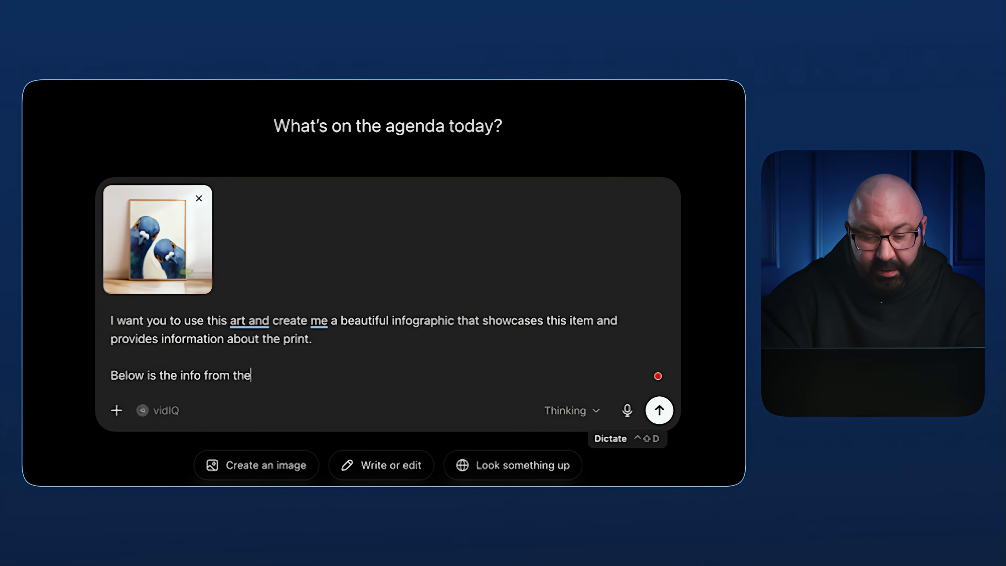
{"action": "type", "text": "urer:"}
{"action": "key", "text": "shift+Return"}
{"action": "key", "text": "shift+Return"}
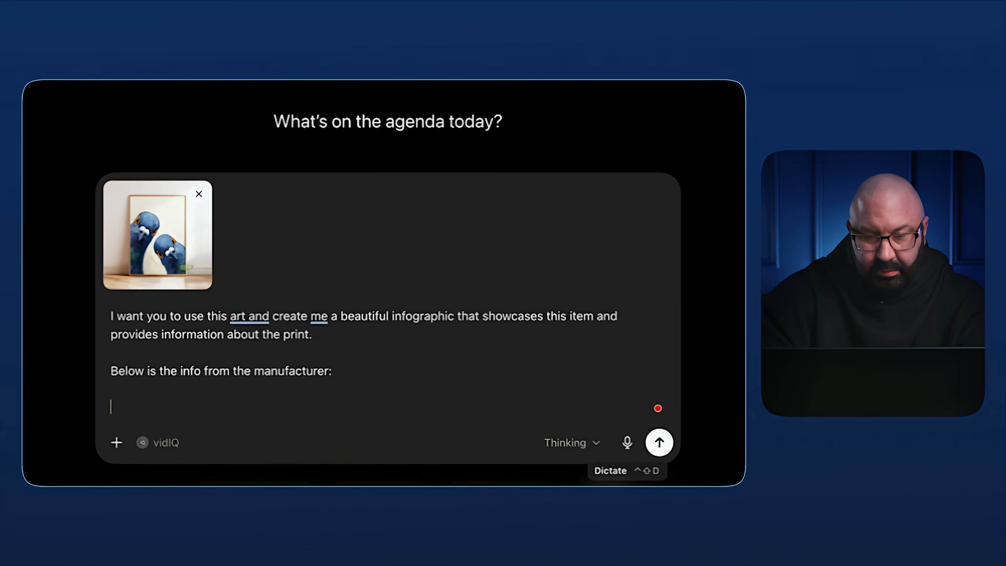
{"action": "key", "text": "super+v"}
{"action": "left_click", "coordinate": [225, 351]}
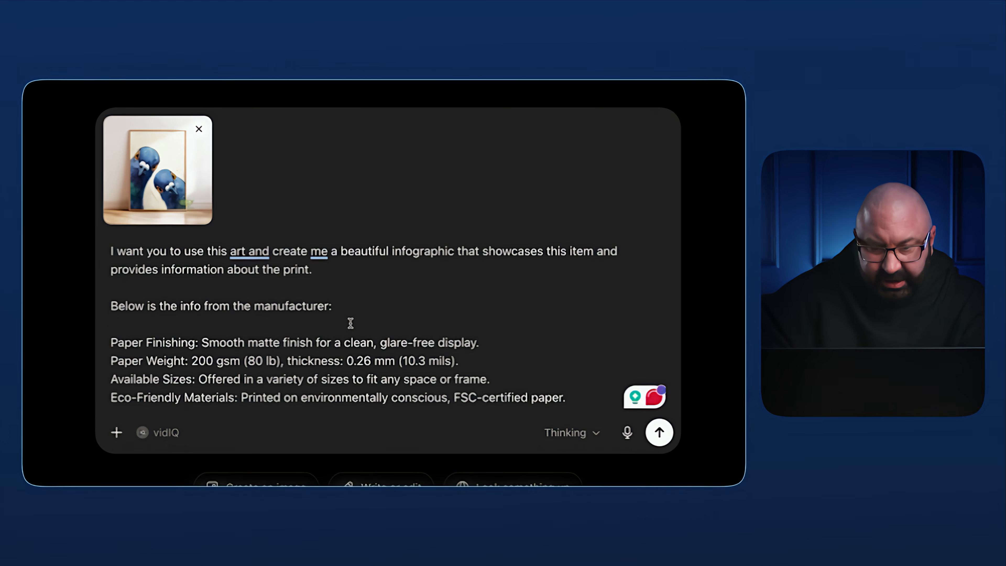
Step: Trim the pasted details by removing "for a clean, glare-free display." and the whole Available Sizes line
{"action": "left_click_drag", "start_coordinate": [496, 342], "coordinate": [315, 343]}
{"action": "key", "text": "BackSpace"}
{"action": "left_click_drag", "start_coordinate": [248, 360], "coordinate": [252, 358]}
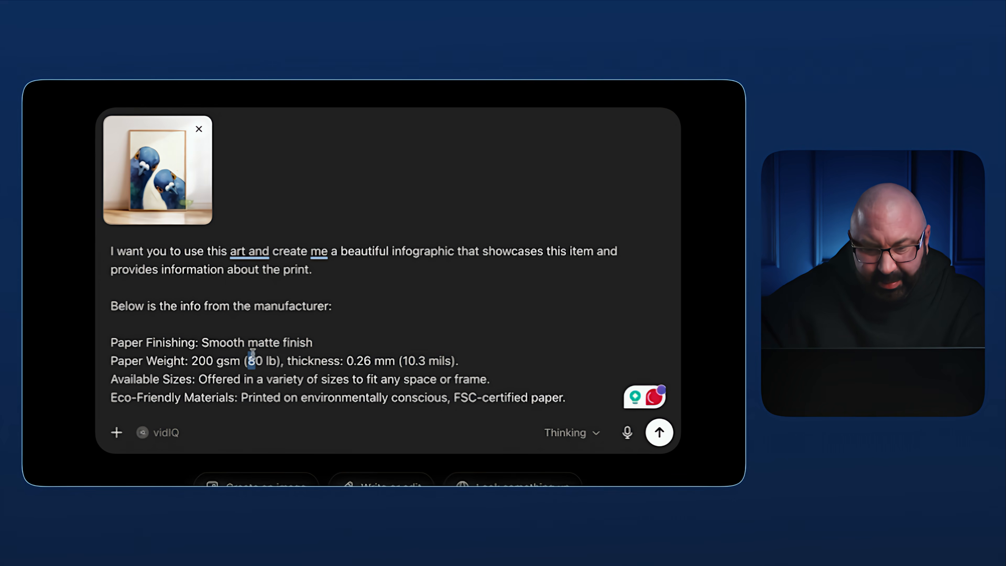
{"action": "left_click_drag", "start_coordinate": [506, 360], "coordinate": [415, 360]}
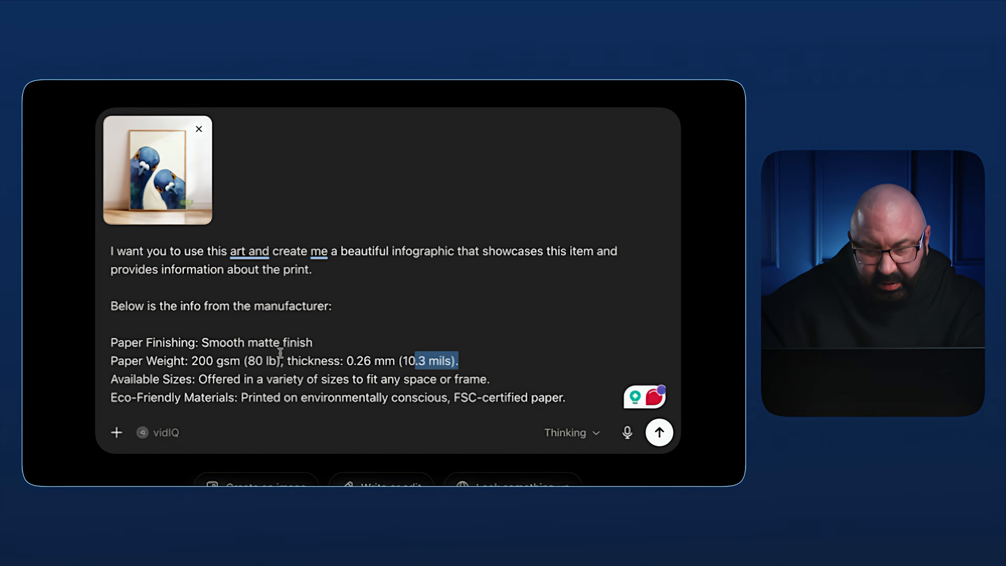
{"action": "left_click", "coordinate": [283, 360]}
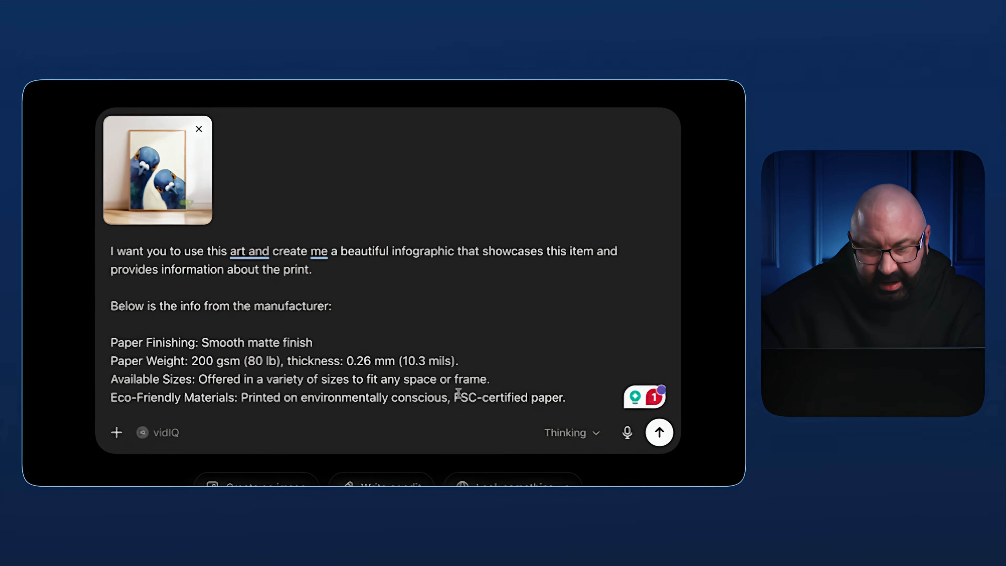
{"action": "left_click_drag", "start_coordinate": [496, 381], "coordinate": [100, 381]}
{"action": "key", "text": "BackSpace"}
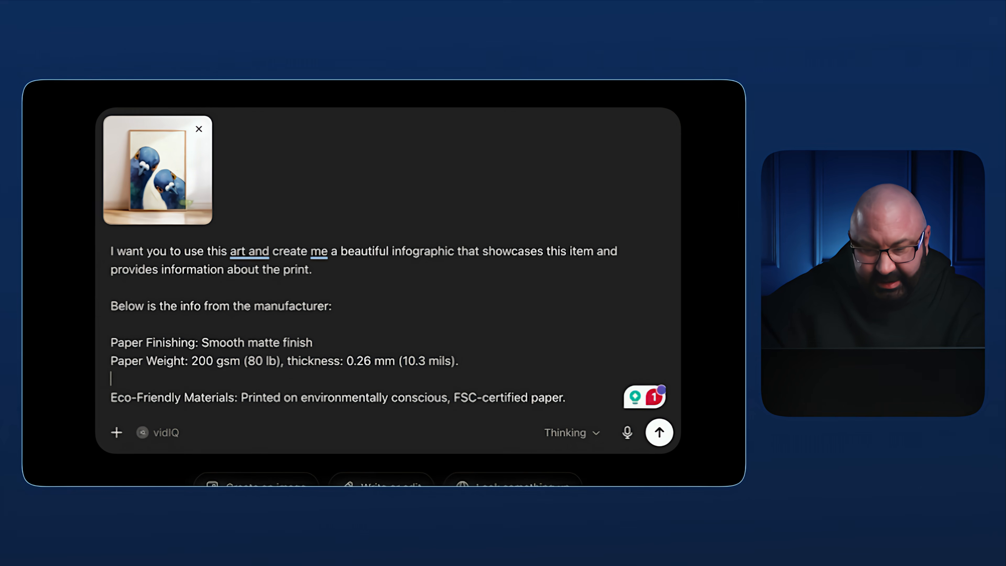
{"action": "key", "text": "BackSpace"}
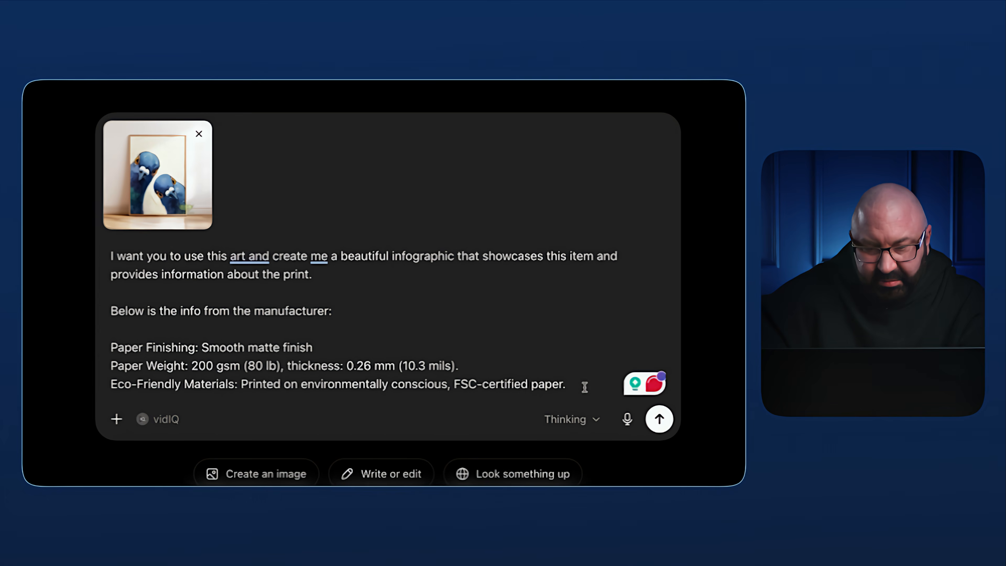
Step: End the prompt with a new paragraph: "I also want to make sure that the infographic is not overly wordy and more picture oriented."
{"action": "left_click", "coordinate": [620, 381]}
{"action": "key", "text": "shift+Return"}
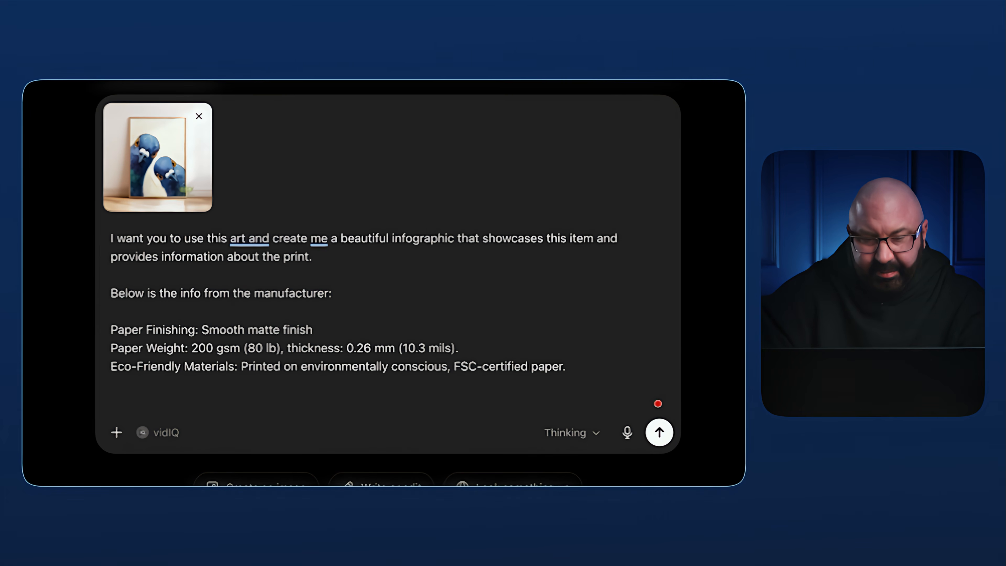
{"action": "type", "text": "I also w"}
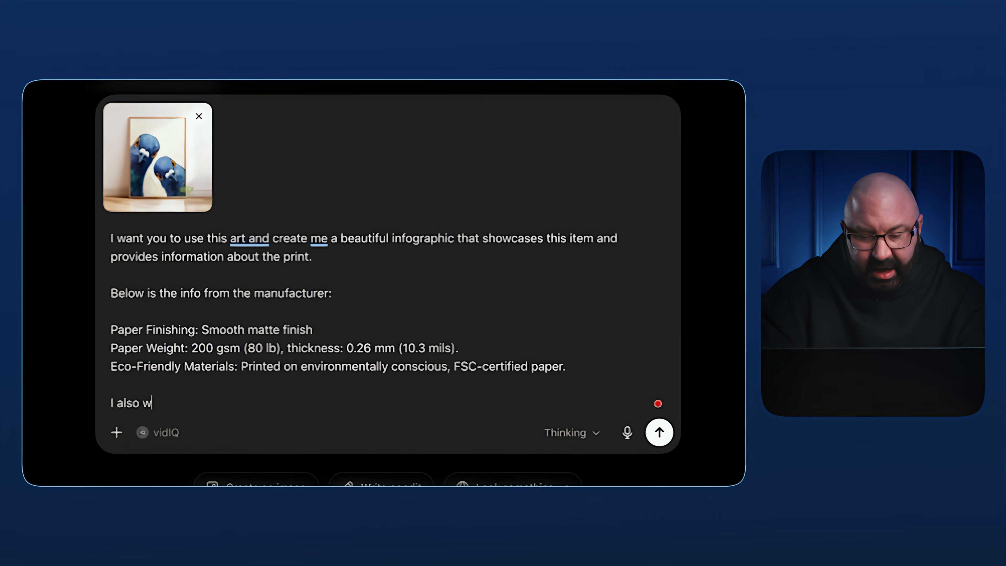
{"action": "type", "text": "ant to make sure that"}
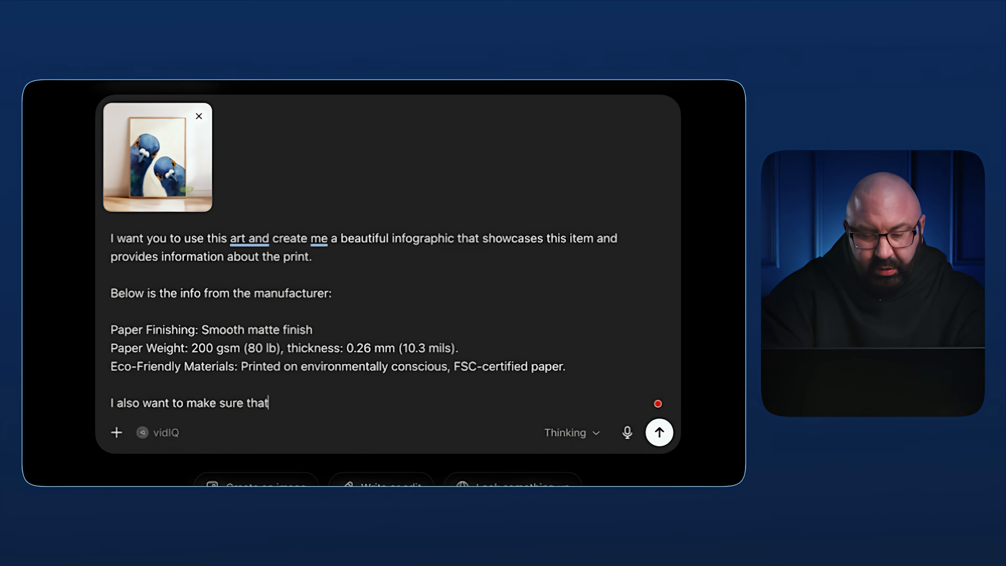
{"action": "type", "text": " the"}
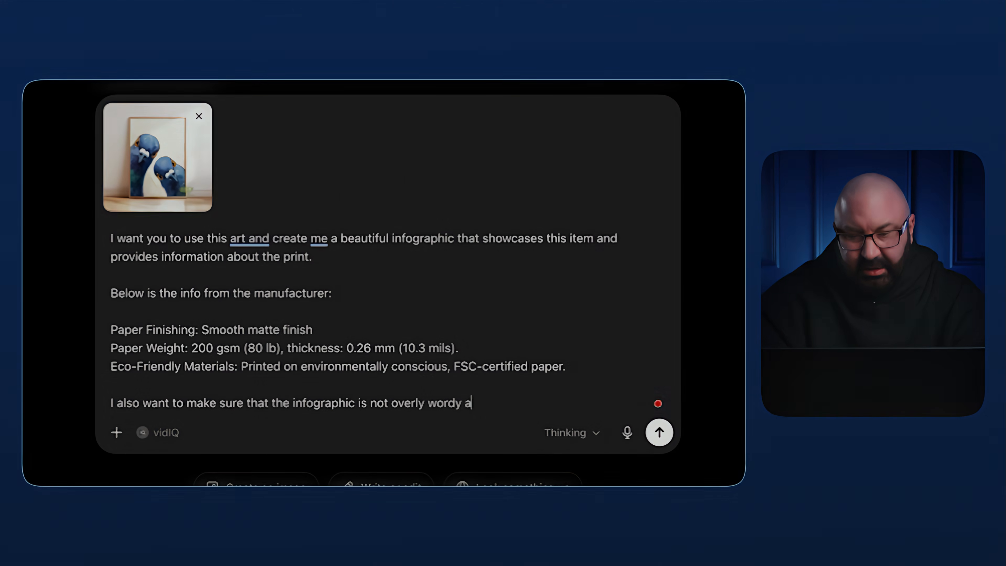
{"action": "type", "text": "nd more picture orient"}
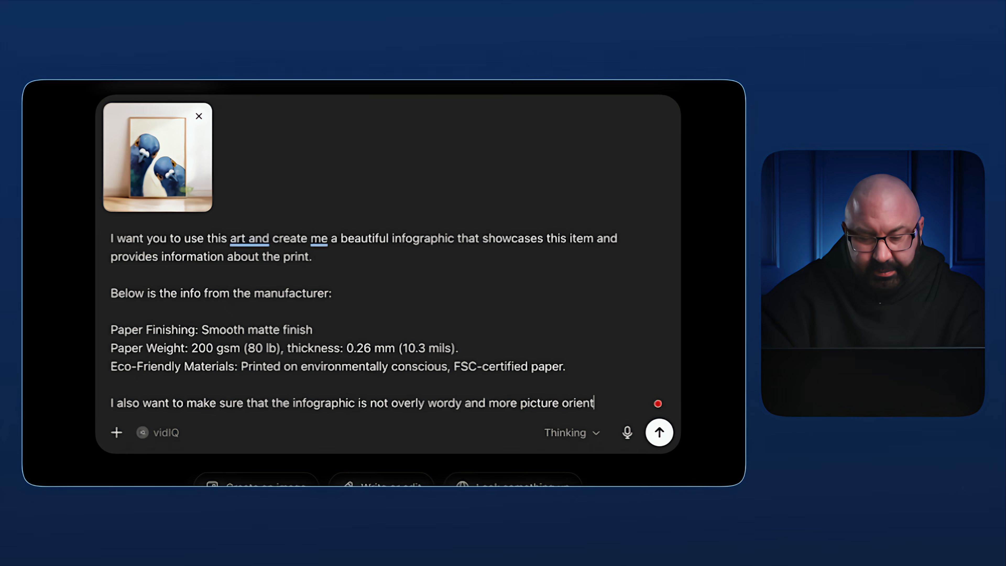
{"action": "type", "text": "ed."}
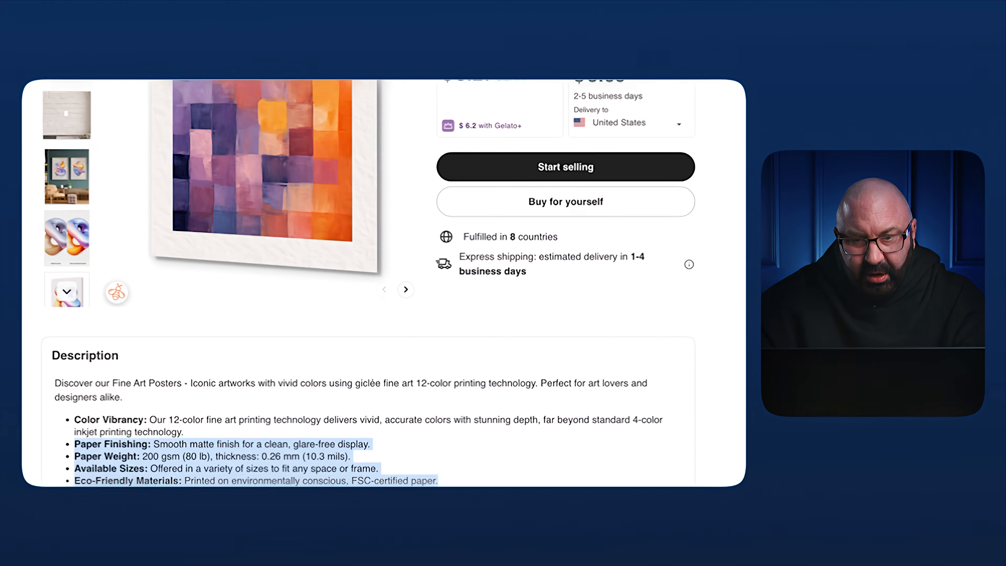
Step: Browse Gelato's Fine Art Poster images, copy the 200 gsm paper corner close-up and paste it into the ChatGPT prompt
{"action": "scroll", "coordinate": [95, 382], "scroll_direction": "up", "scroll_amount": 3}
{"action": "left_click", "coordinate": [79, 281]}
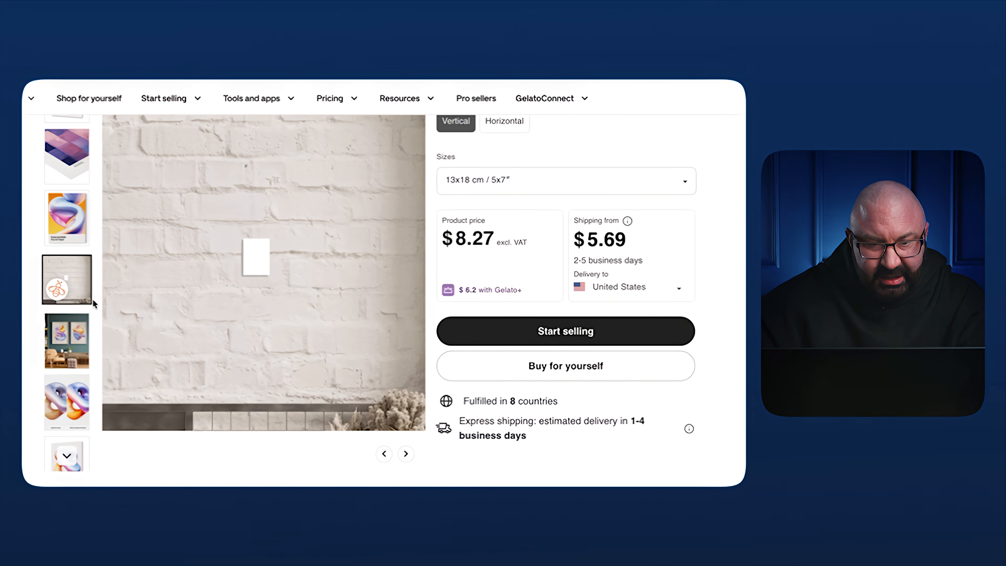
{"action": "left_click", "coordinate": [72, 219]}
{"action": "left_click", "coordinate": [67, 402]}
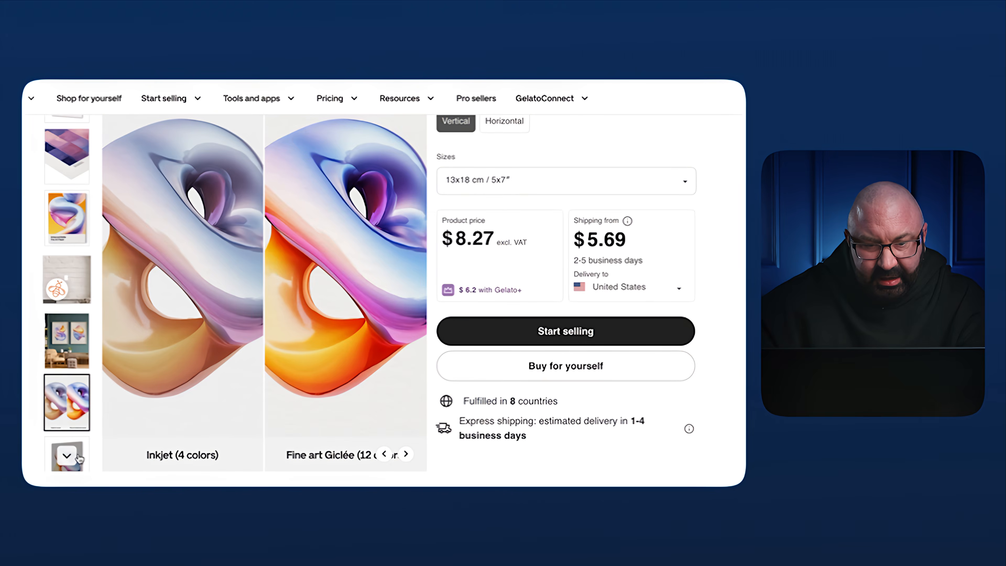
{"action": "left_click", "coordinate": [79, 452]}
{"action": "left_click", "coordinate": [72, 398]}
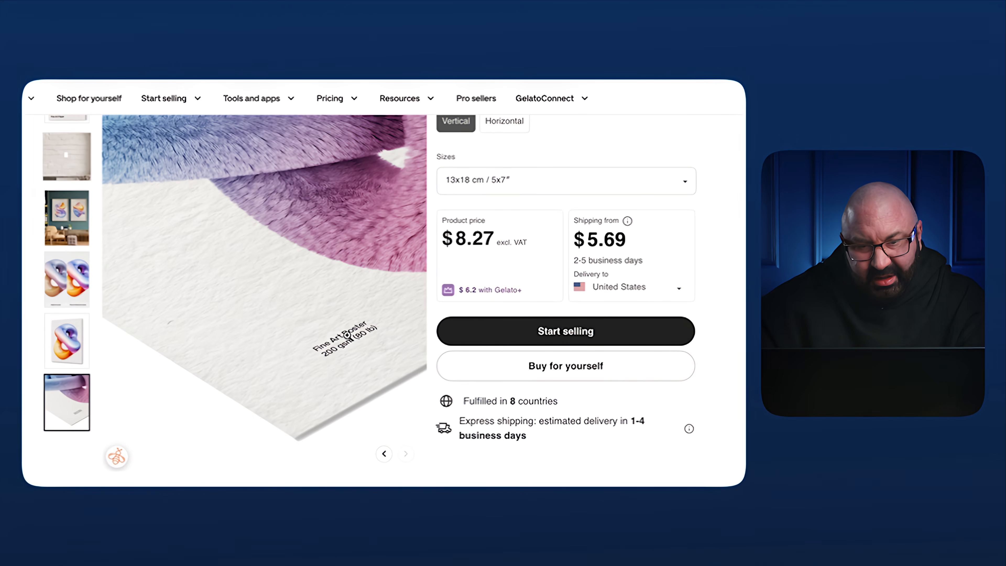
{"action": "right_click", "coordinate": [327, 313]}
{"action": "left_click", "coordinate": [354, 345]}
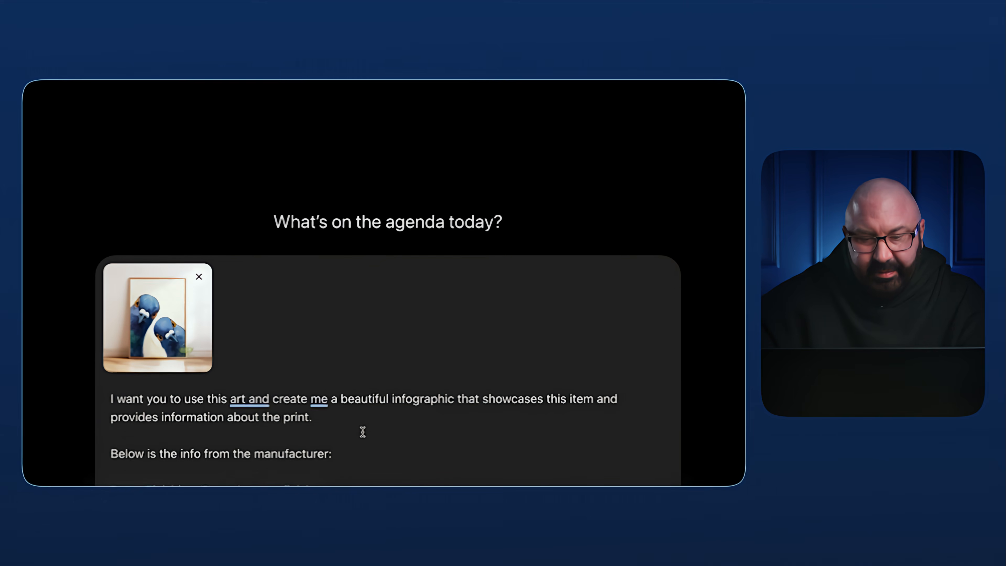
{"action": "key", "text": "super+v"}
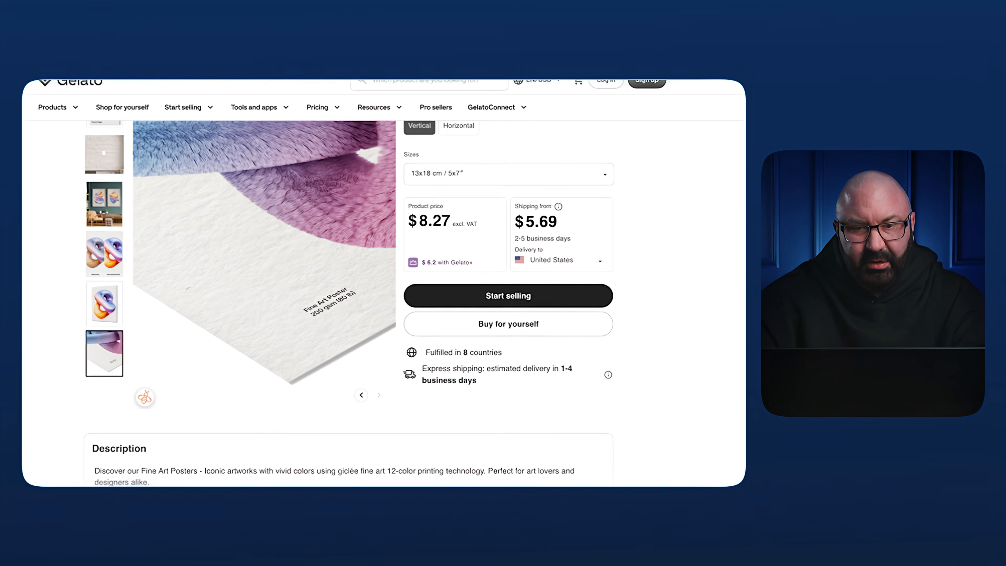
Step: Switch back to Gelato and open the Framed Canvas product from the wall art category of the catalog
{"action": "left_click", "coordinate": [86, 112]}
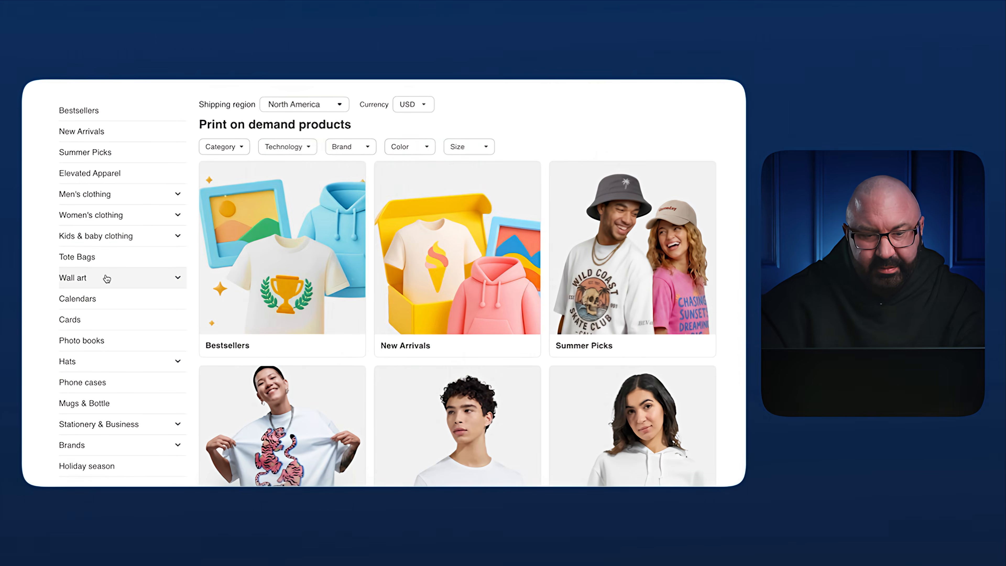
{"action": "left_click", "coordinate": [117, 349]}
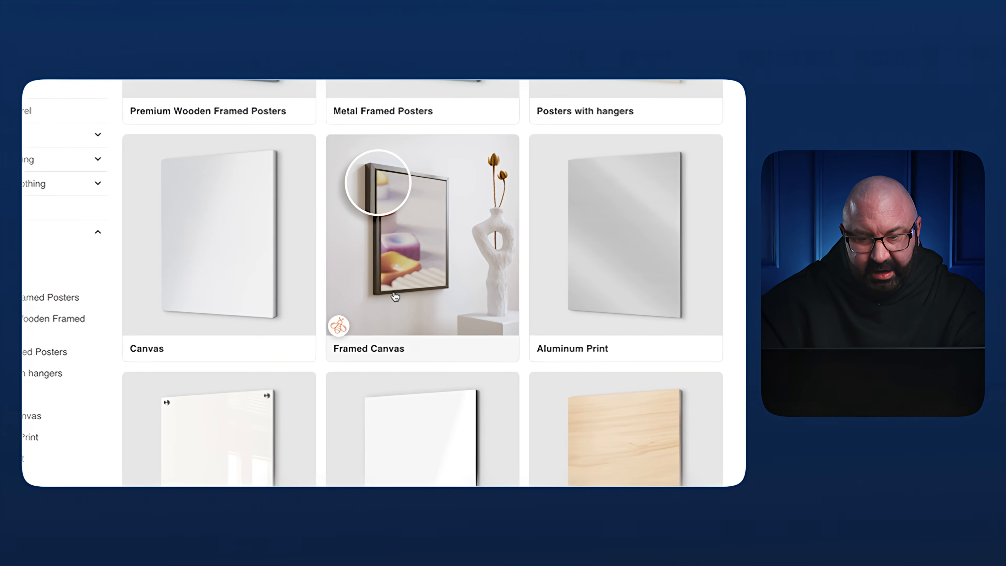
{"action": "left_click", "coordinate": [394, 296]}
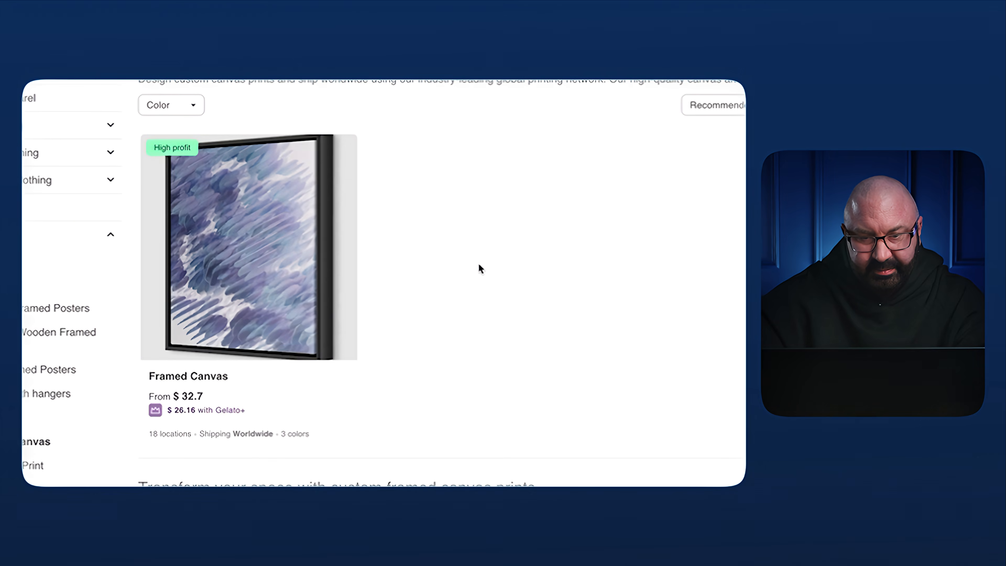
{"action": "mouse_move", "coordinate": [288, 263]}
{"action": "left_click", "coordinate": [341, 280]}
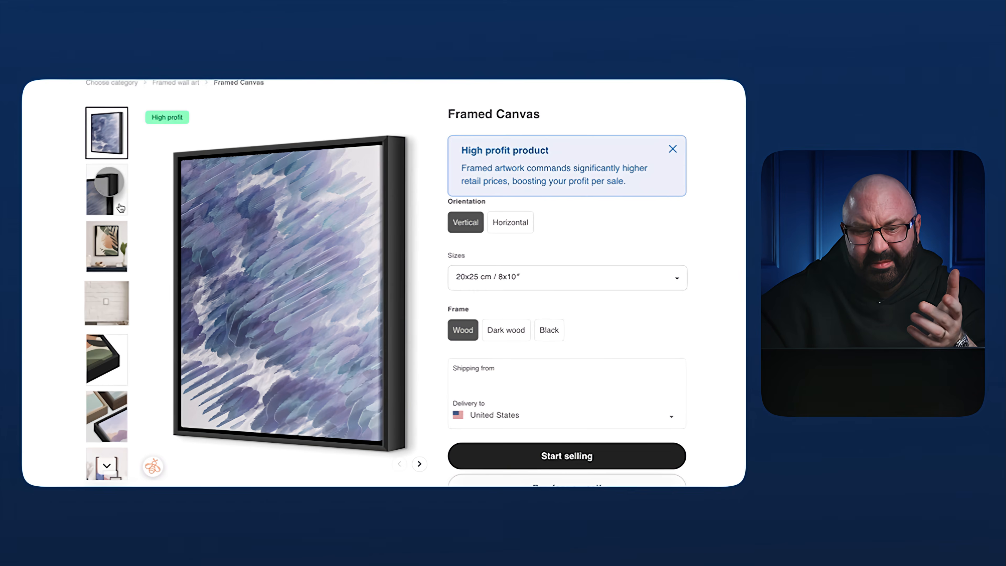
Step: Browse the Framed Canvas product images on Gelato, including the magnified canvas detail, the black frame corner and the three frame finishes
{"action": "left_click", "coordinate": [121, 208]}
{"action": "left_click", "coordinate": [125, 410]}
{"action": "left_click", "coordinate": [114, 364]}
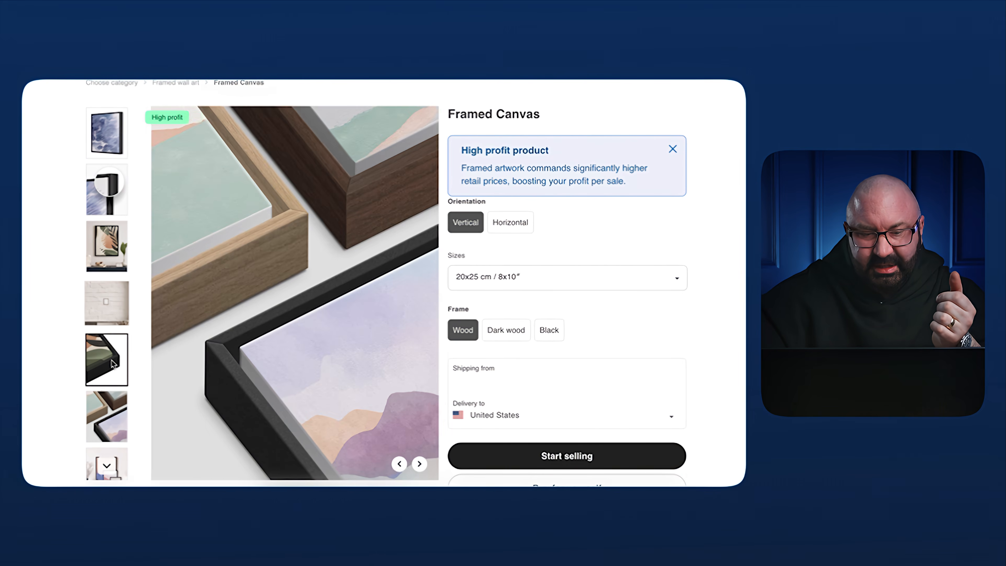
{"action": "left_click", "coordinate": [111, 438]}
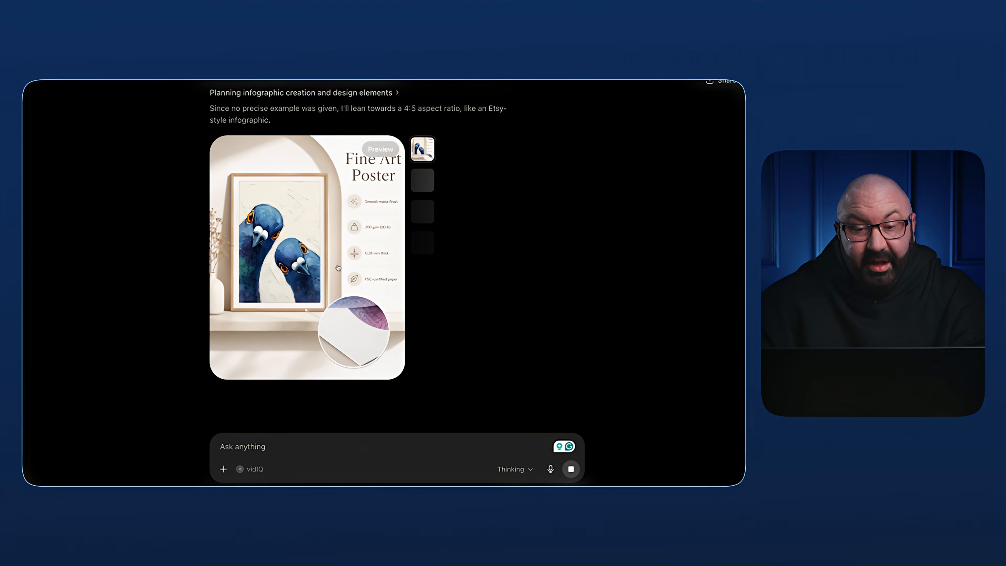
Step: View the generated Fine Art Poster infographic enlarged in ChatGPT and return to the conversation
{"action": "left_click", "coordinate": [338, 268]}
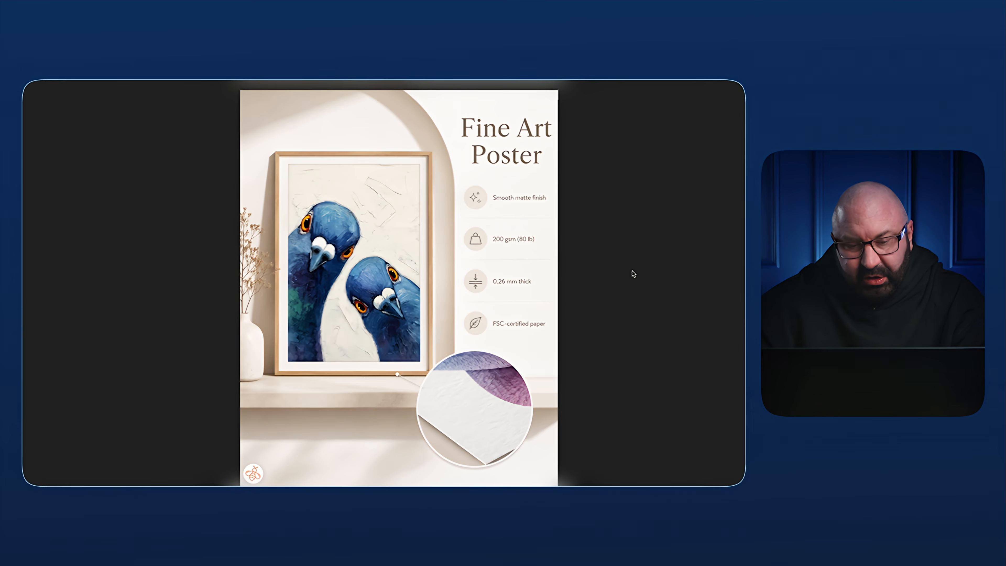
{"action": "left_click", "coordinate": [46, 82]}
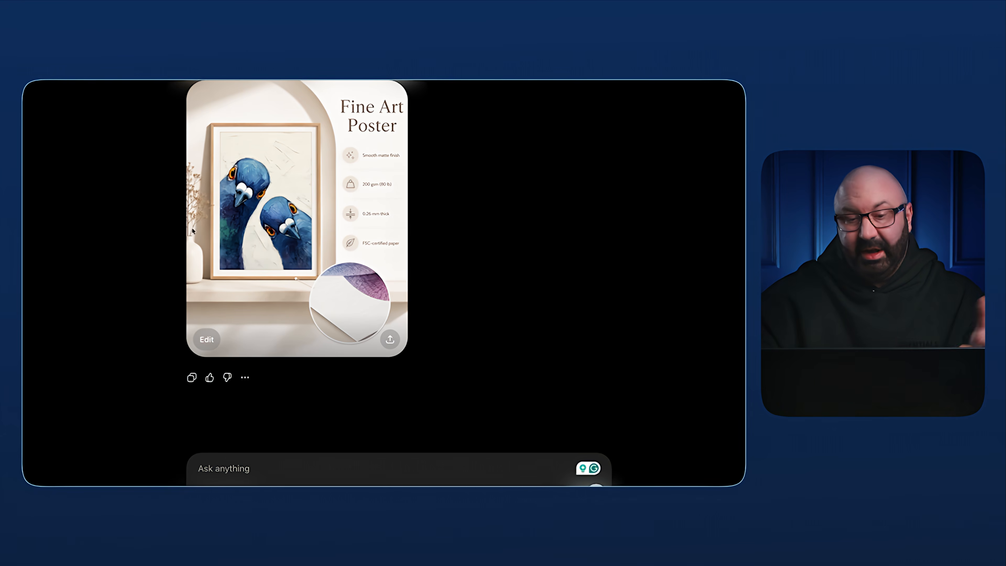
Step: Start a follow-up prompt: "Love this, I want to create one similar but for canvases. Here is the information about framed canvases"
{"action": "left_click", "coordinate": [318, 478]}
{"action": "type", "text": "Love this, I want to create one similiar but for canva"}
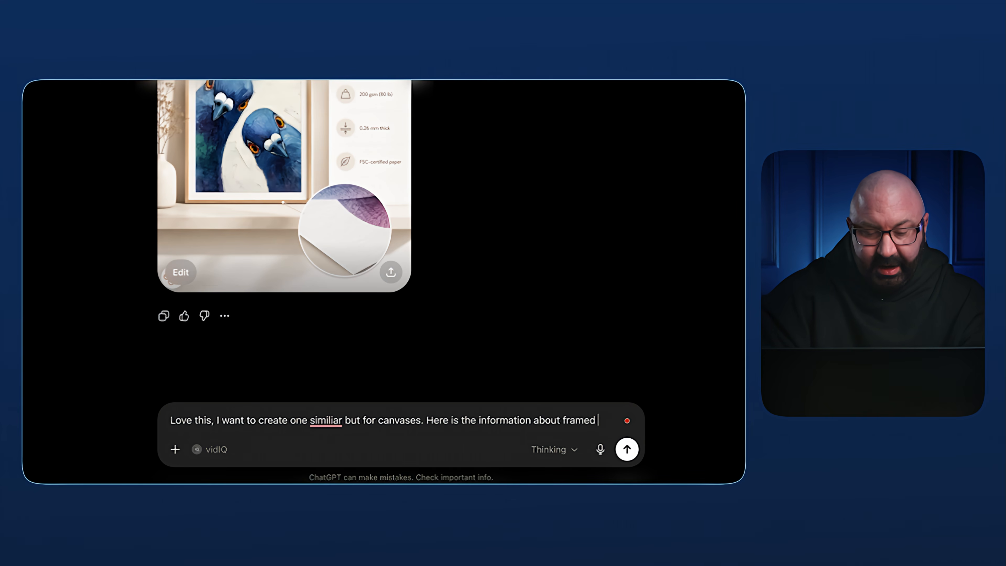
{"action": "type", "text": "ses"}
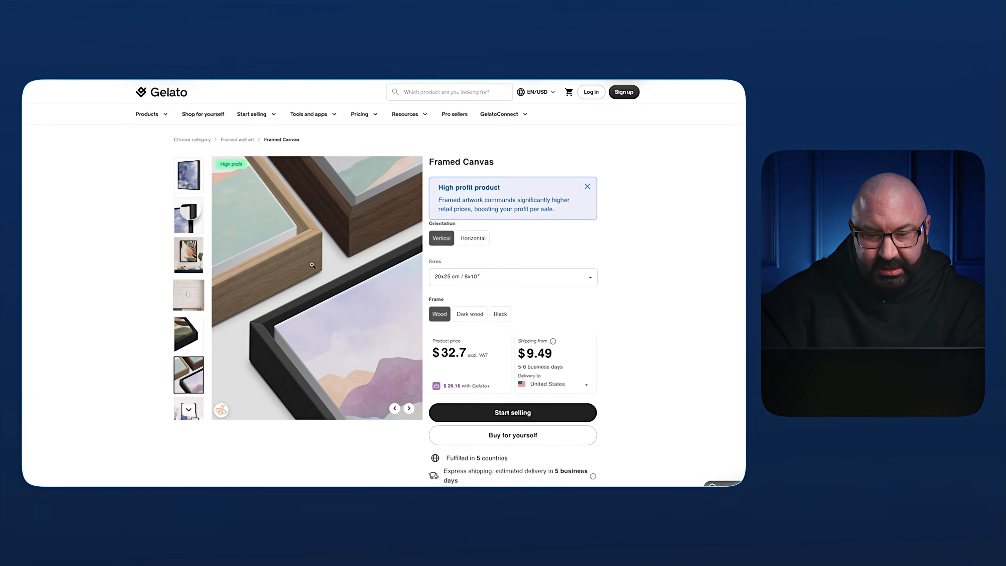
Step: Copy Gelato's image of the three frame finishes and its black frame corner close-up into the ChatGPT prompt
{"action": "right_click", "coordinate": [315, 263]}
{"action": "left_click", "coordinate": [365, 287]}
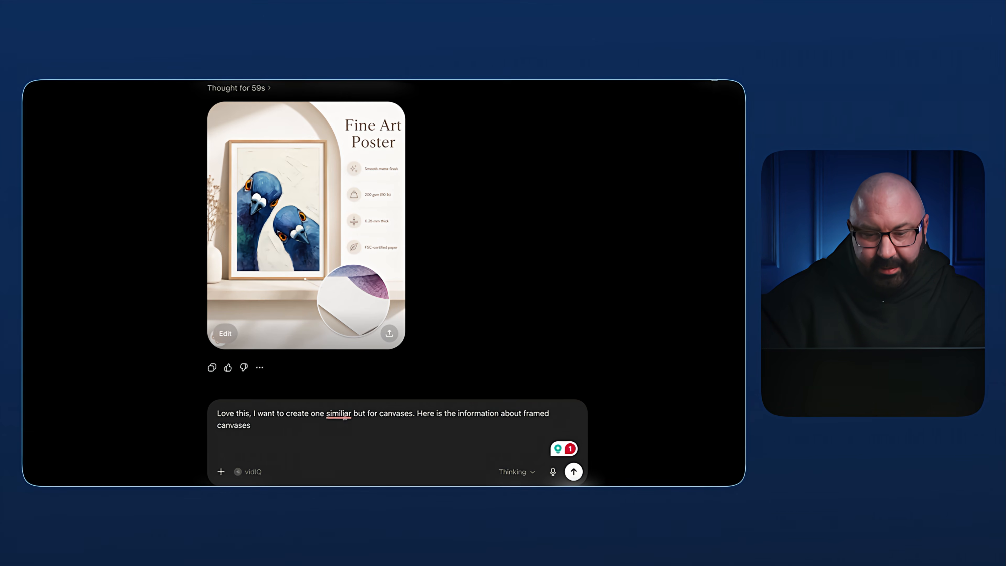
{"action": "key", "text": "ctrl+v"}
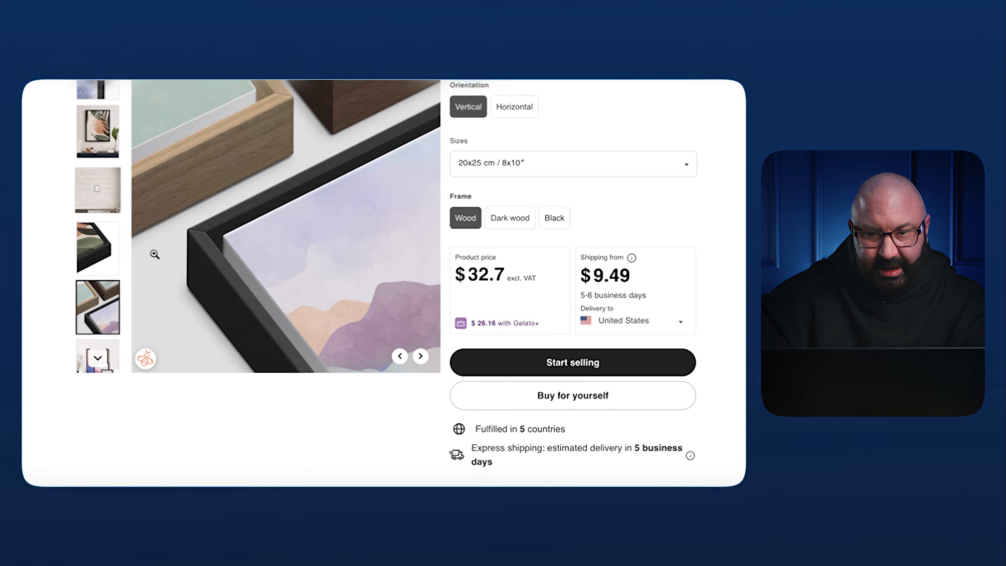
{"action": "left_click", "coordinate": [100, 253]}
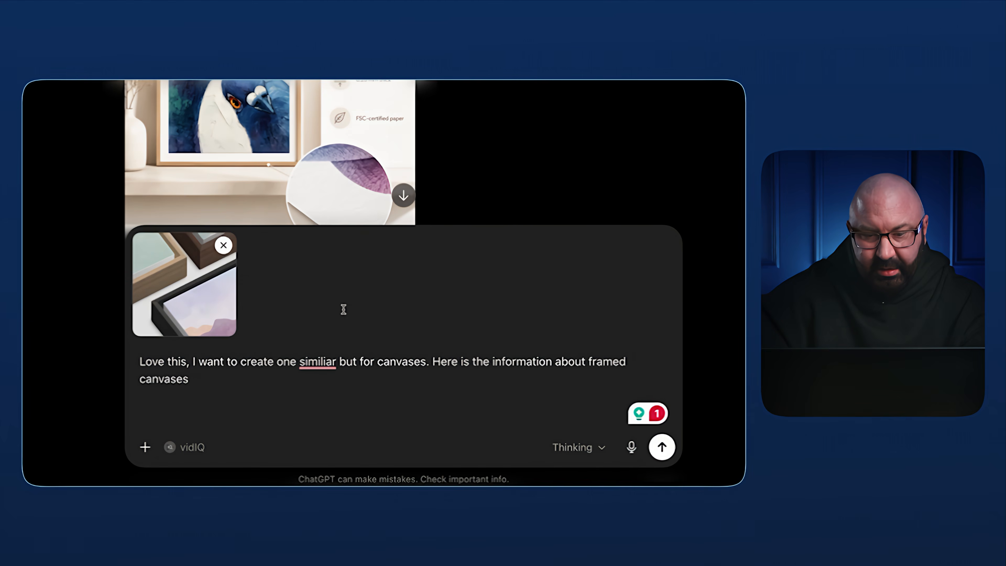
{"action": "key", "text": "ctrl+v"}
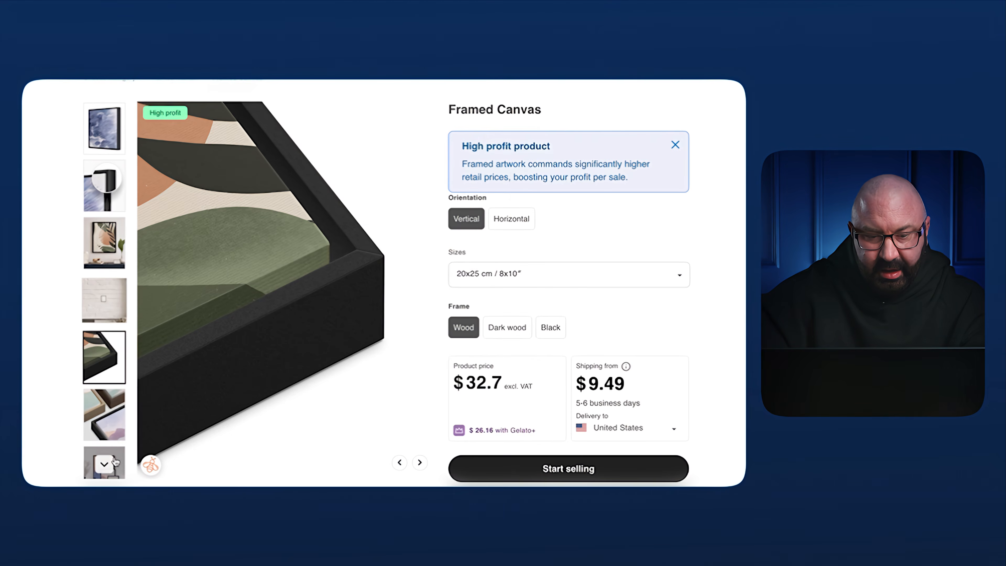
Step: Check the remaining Framed Canvas images and copy the one with the magnified canvas weave and frame corner for the ChatGPT prompt
{"action": "left_click", "coordinate": [111, 458]}
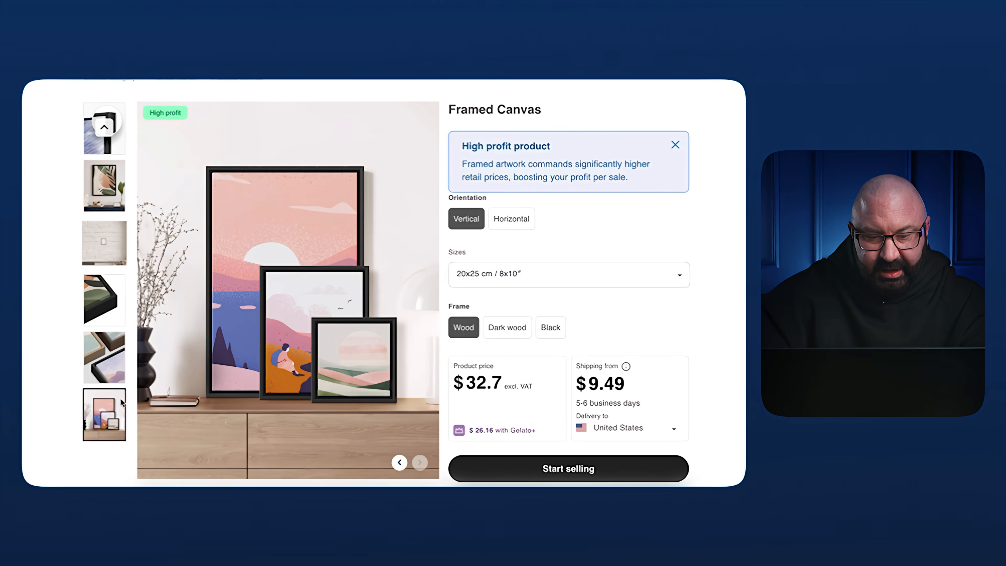
{"action": "scroll", "coordinate": [114, 317], "scroll_direction": "up", "scroll_amount": 2}
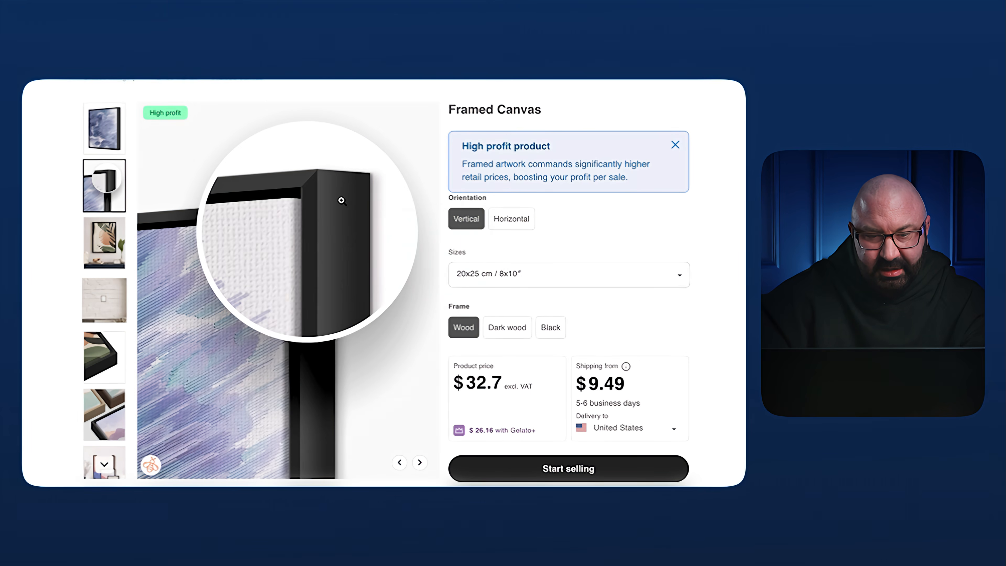
{"action": "right_click", "coordinate": [336, 196]}
{"action": "left_click", "coordinate": [370, 228]}
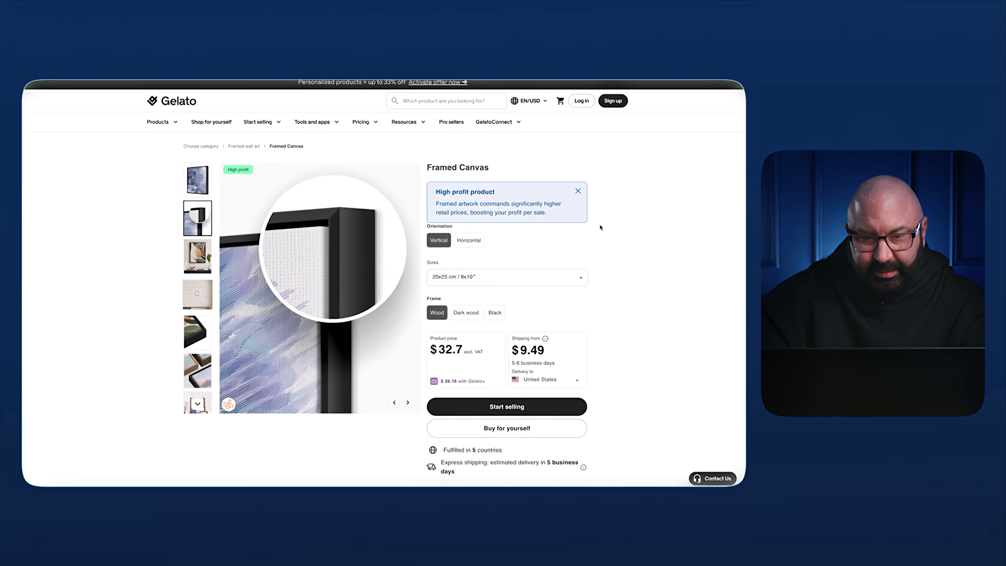
Step: Copy the Framed Canvas description bullets from Gelato and paste them into the ChatGPT prompt under a new line "Info about the product:"
{"action": "scroll", "coordinate": [305, 413], "scroll_direction": "down", "scroll_amount": 5}
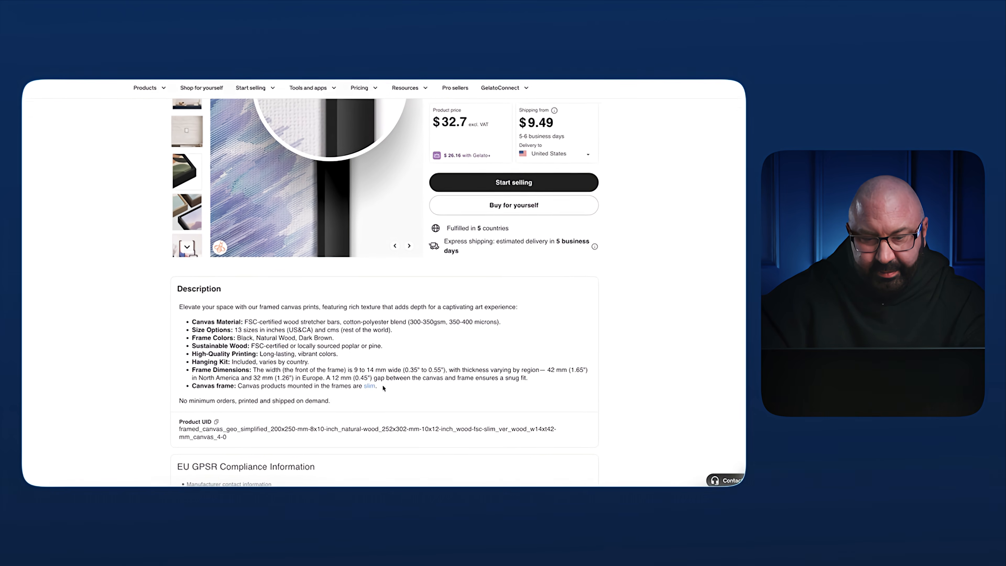
{"action": "left_click_drag", "start_coordinate": [385, 389], "coordinate": [205, 331]}
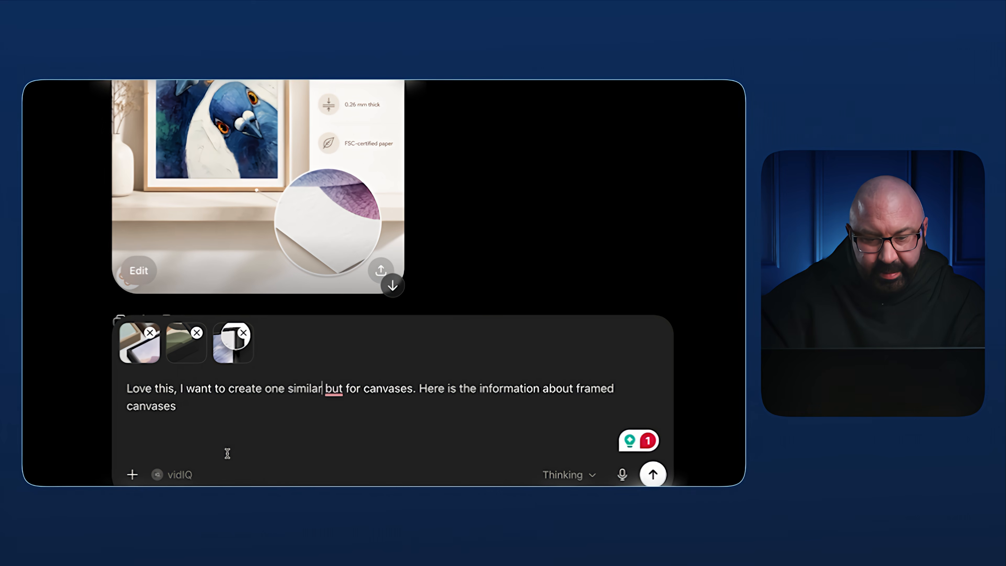
{"action": "key", "text": "shift+Return"}
{"action": "key", "text": "shift+Return"}
{"action": "type", "text": "Info about the product"}
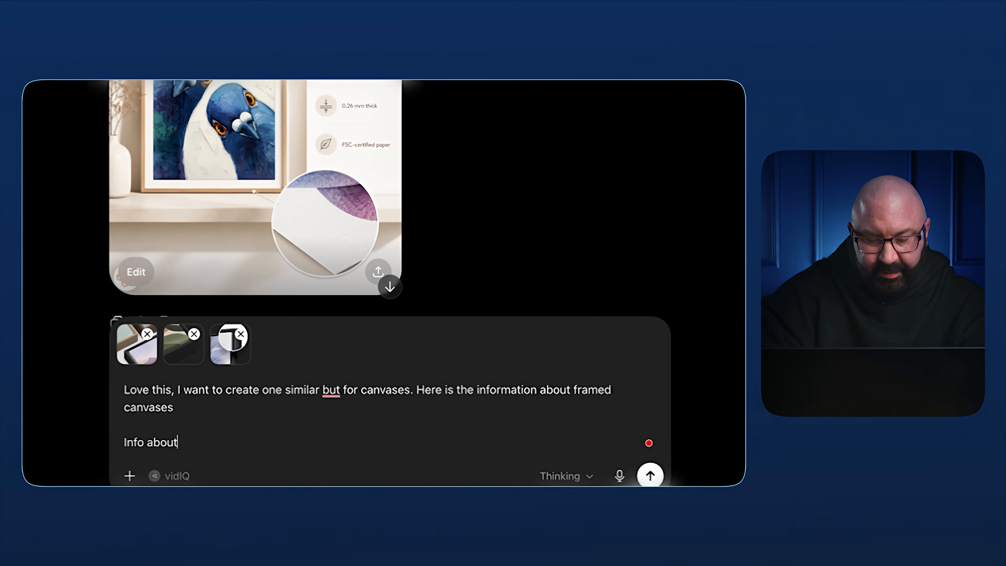
{"action": "type", "text": ":"}
{"action": "key", "text": "shift+Return"}
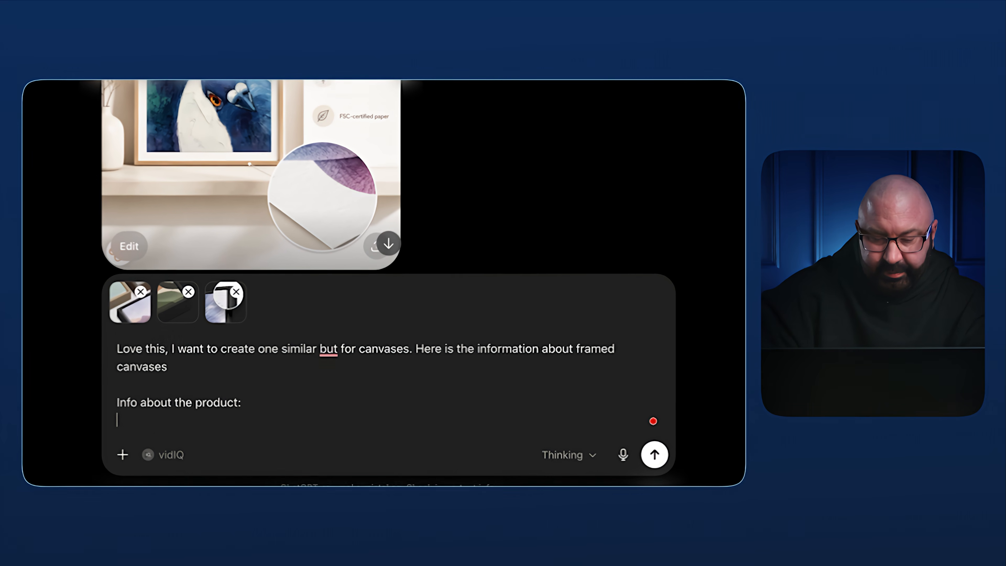
{"action": "key", "text": "ctrl+v"}
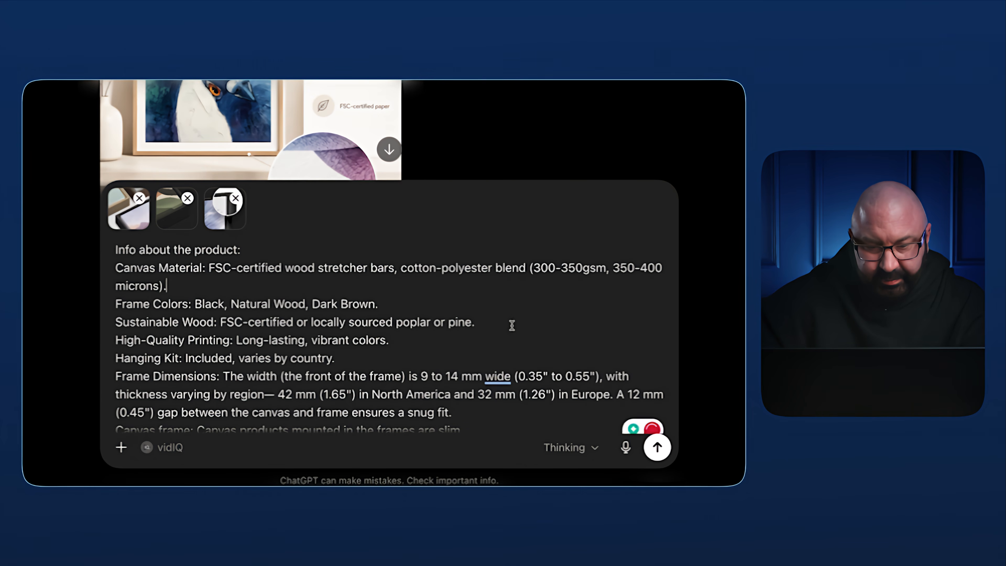
Step: Trim the pasted product details by removing the Size Options, Frame Dimensions and Canvas frame lines
{"action": "scroll", "coordinate": [512, 326], "scroll_direction": "down", "scroll_amount": 1}
{"action": "left_click_drag", "start_coordinate": [462, 415], "coordinate": [96, 367]}
{"action": "key", "text": "BackSpace"}
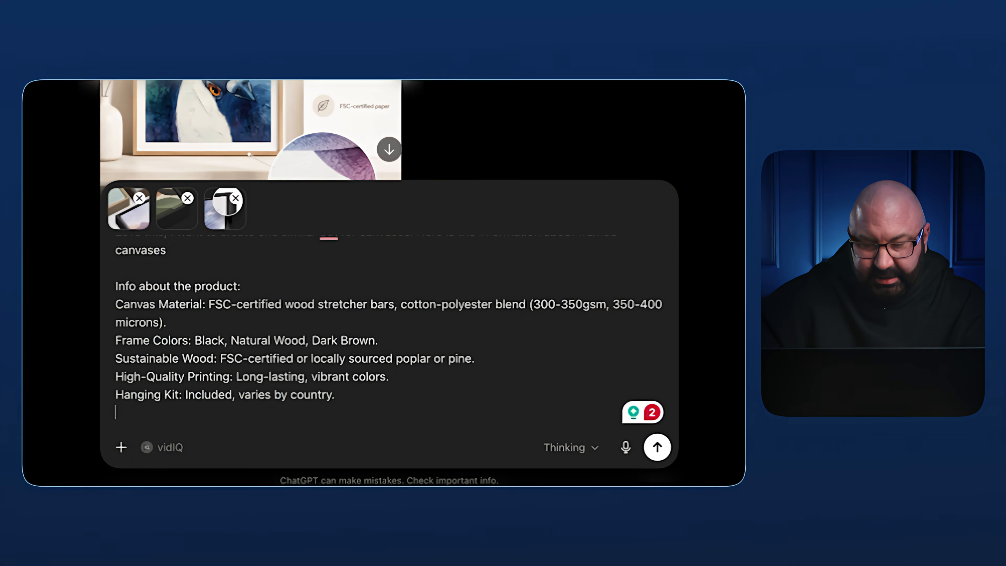
{"action": "key", "text": "BackSpace"}
Step: Extend the prompt's opening paragraph with a request to keep it minimalist like the previous printed one, without too many words, and send it
{"action": "scroll", "coordinate": [292, 278], "scroll_direction": "up", "scroll_amount": 1}
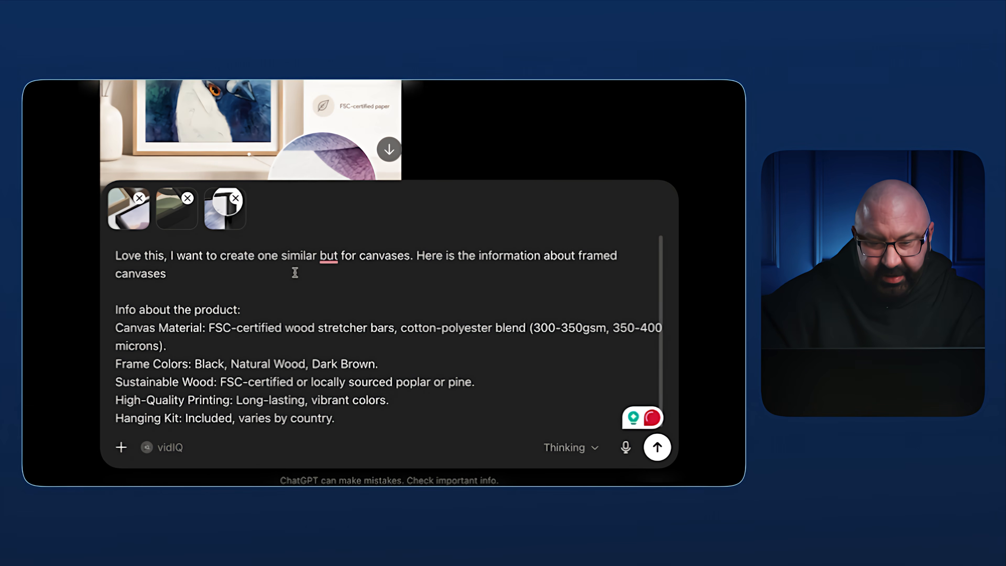
{"action": "type", "text": ". Keep it minim"}
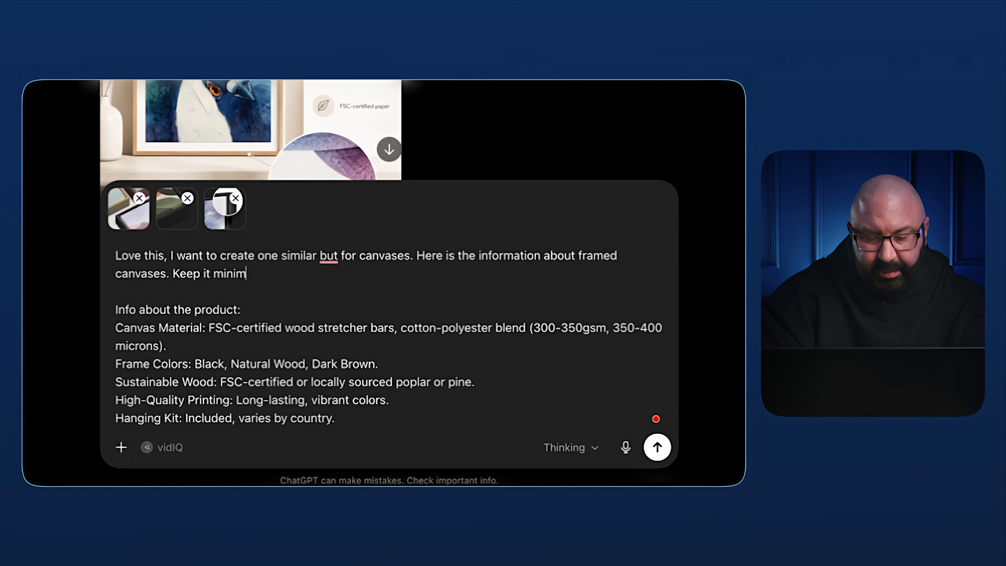
{"action": "type", "text": "liost liek the previous print"}
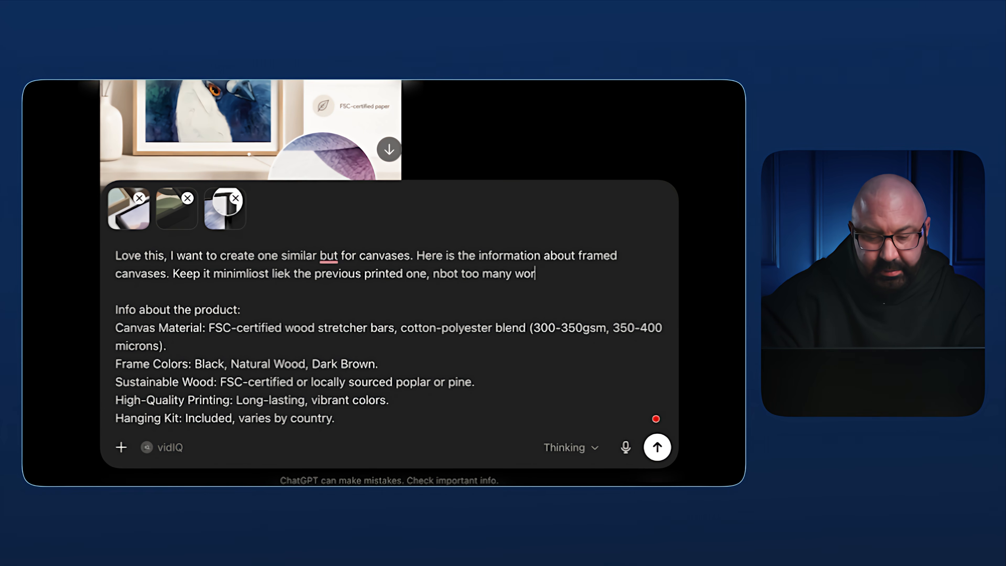
{"action": "left_click", "coordinate": [658, 448]}
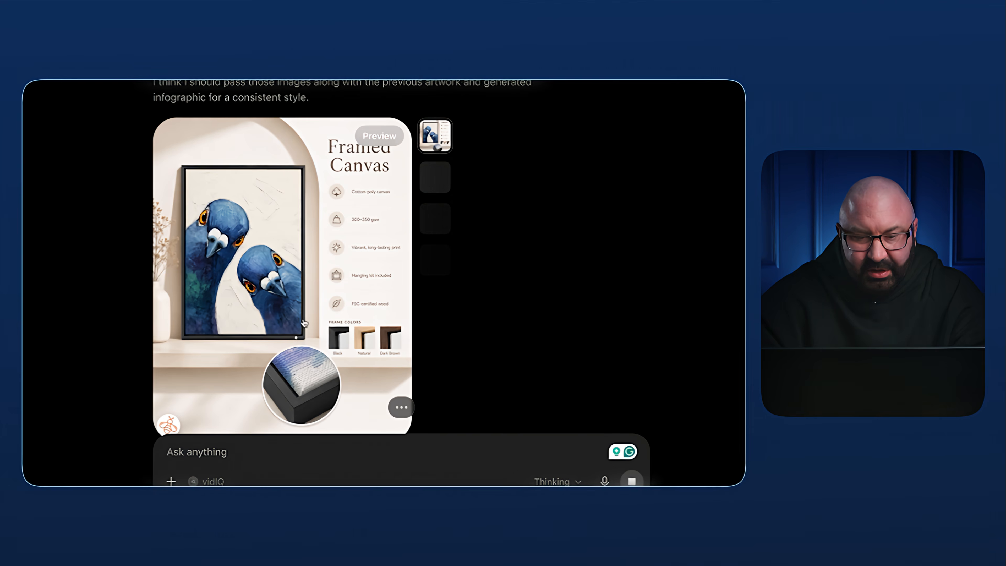
Step: Enlarge the generated Framed Canvas infographic to examine its artwork, feature list and frame colors
{"action": "left_click", "coordinate": [317, 292]}
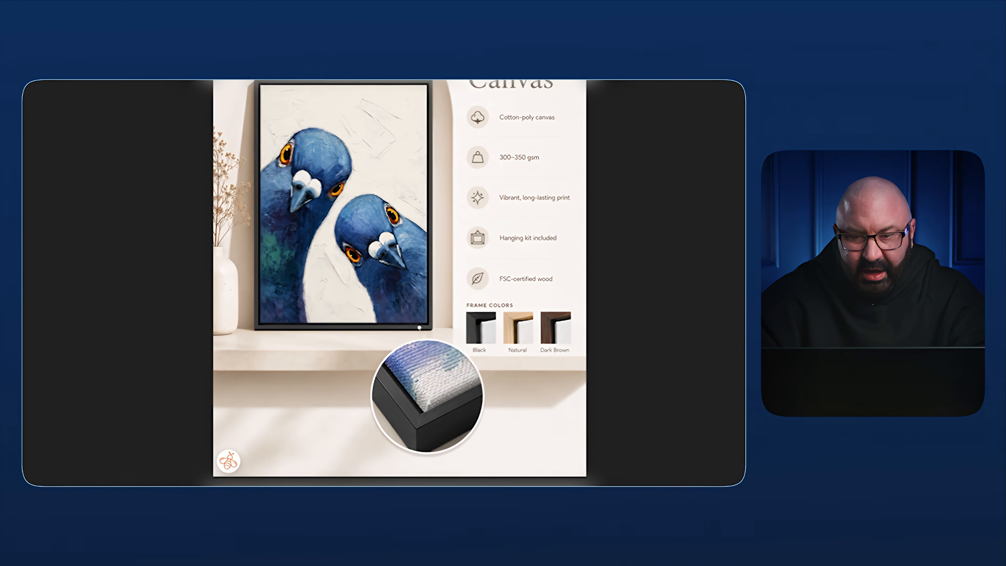